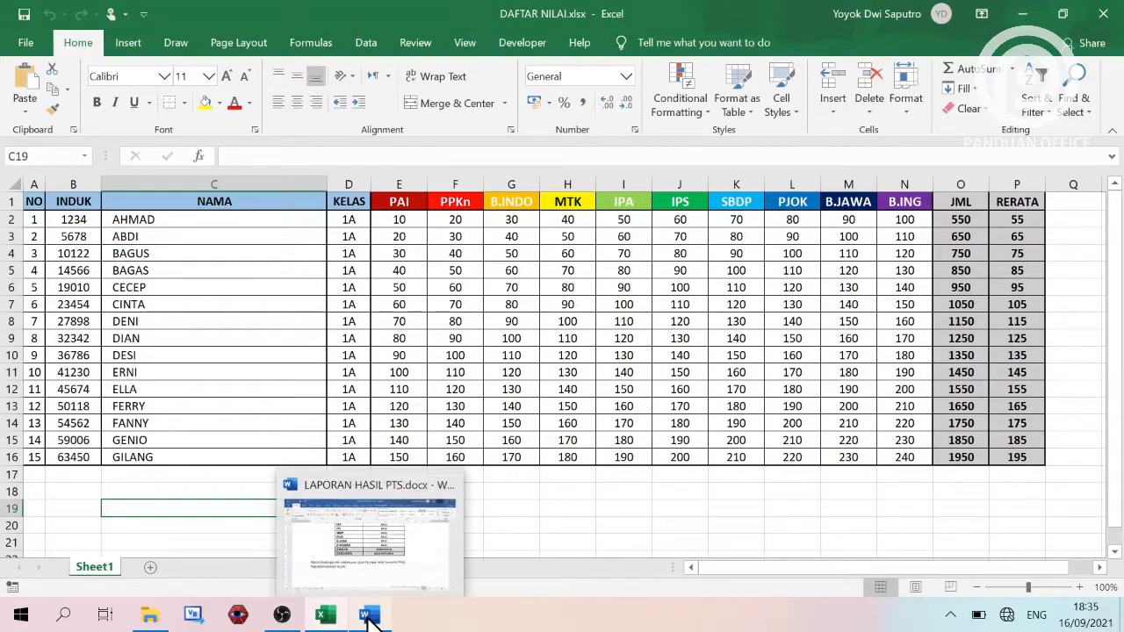
- Switch to Word to review the end of LAPORAN HASIL PTS.docx, and check the PENILAIAN TENGAH SEMESTER folder's files in File Explorer
left_click(367, 617)
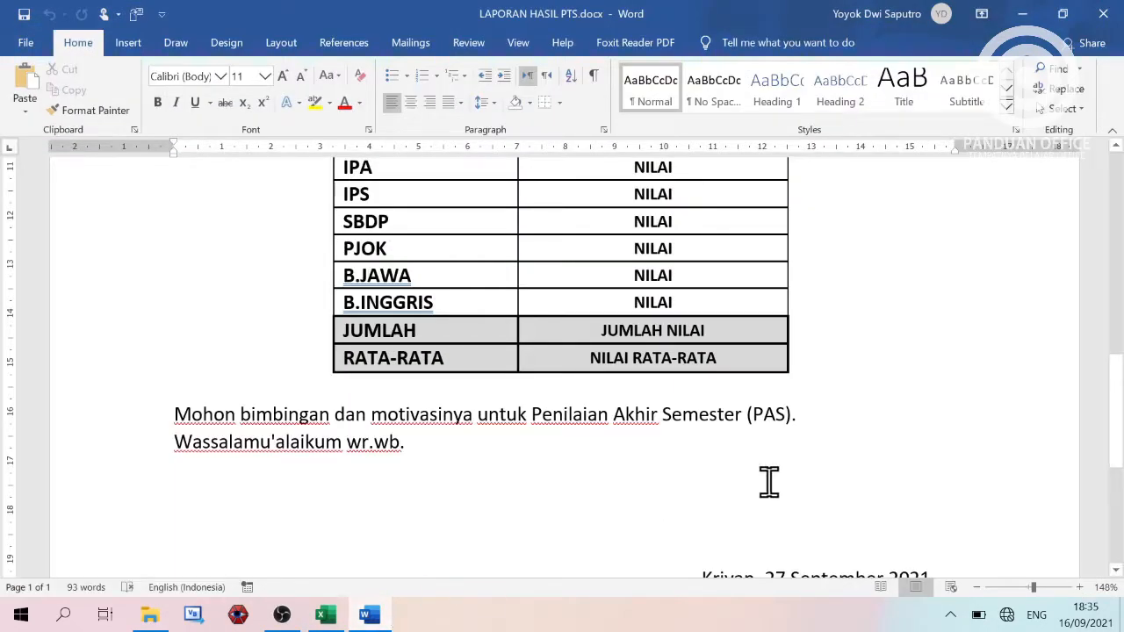
left_click_drag(1114, 409, 1104, 482)
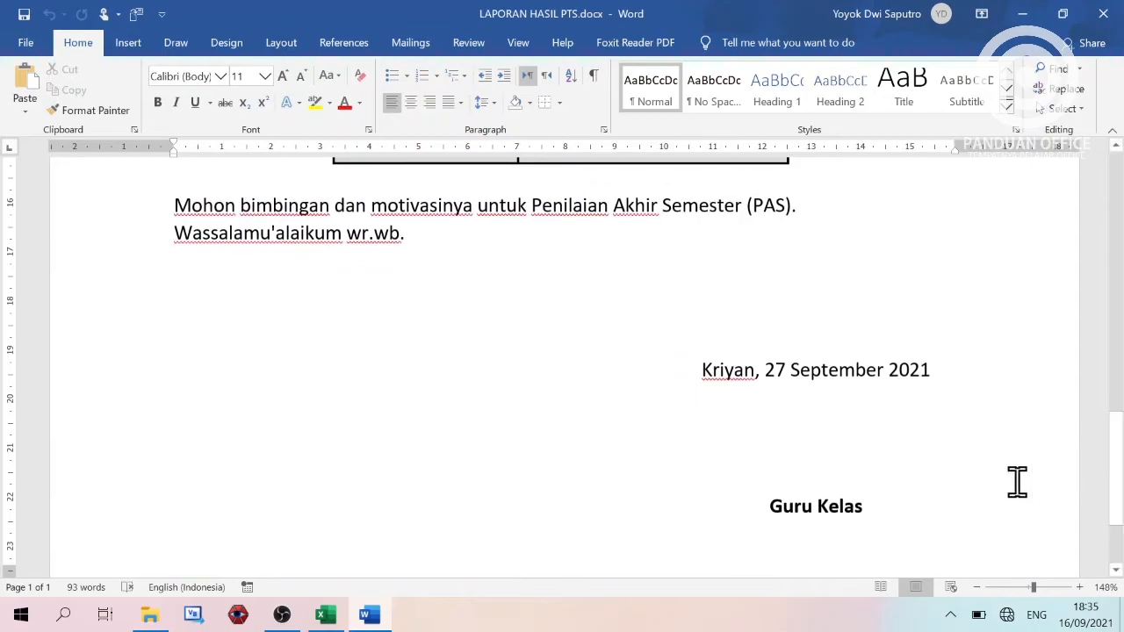
left_click(151, 615)
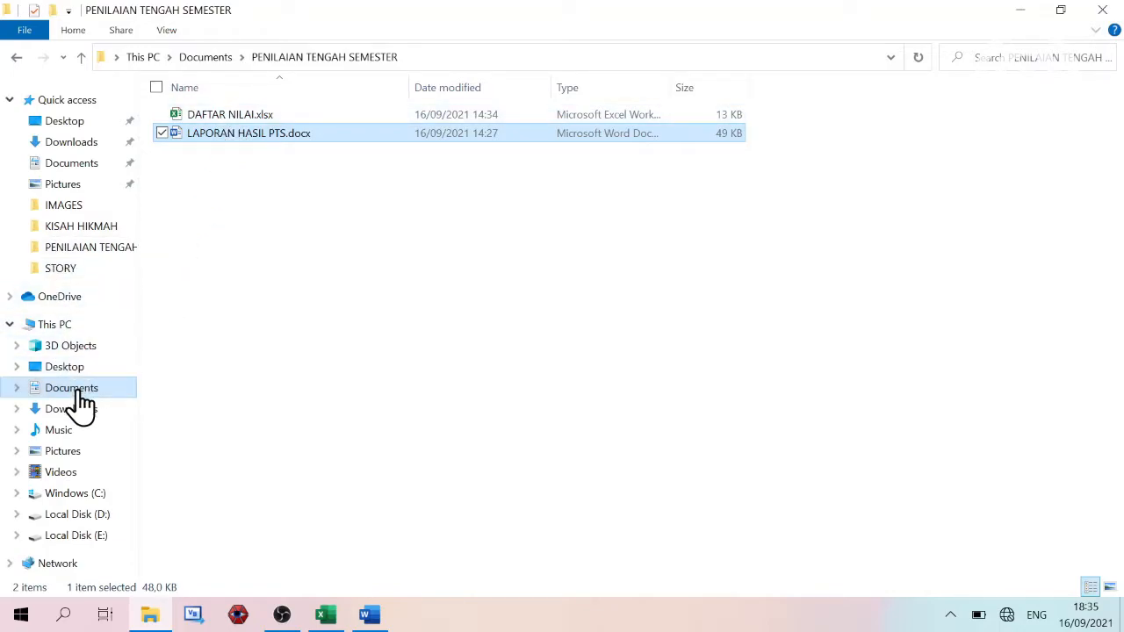
key("Up")
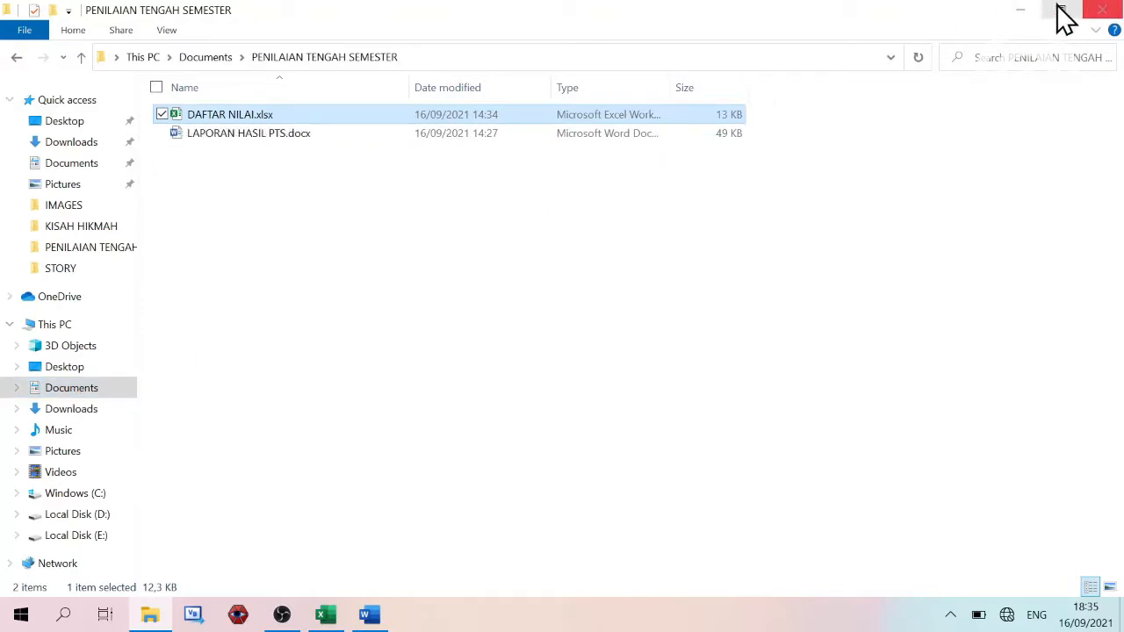
left_click(1021, 15)
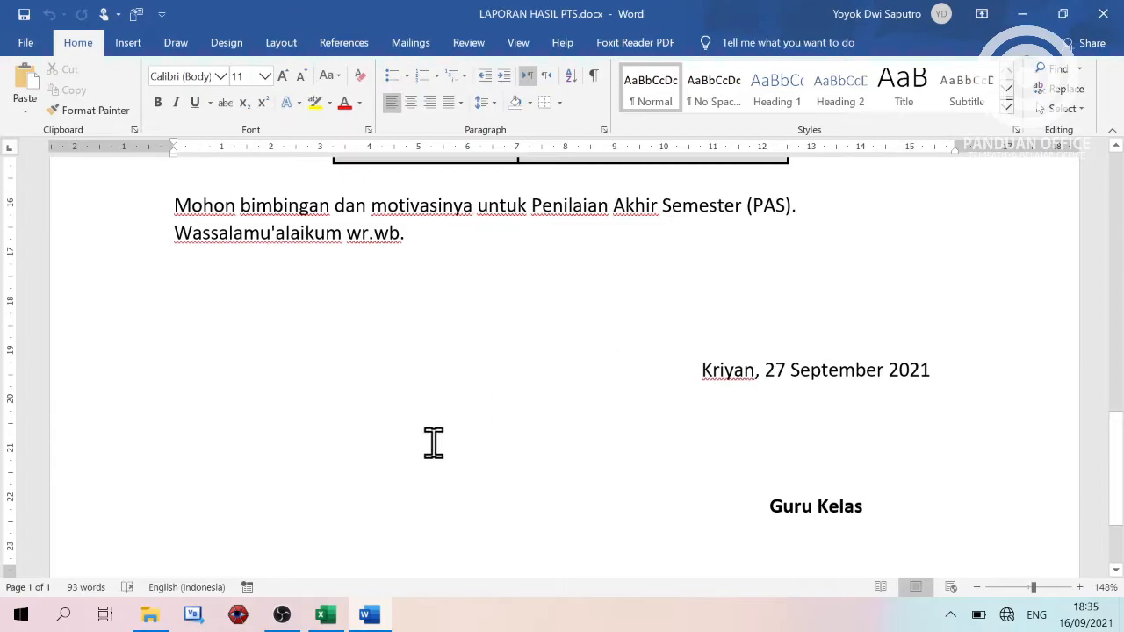
- Switch to Excel and close the DAFTAR NILAI.xlsx workbook
left_click(325, 614)
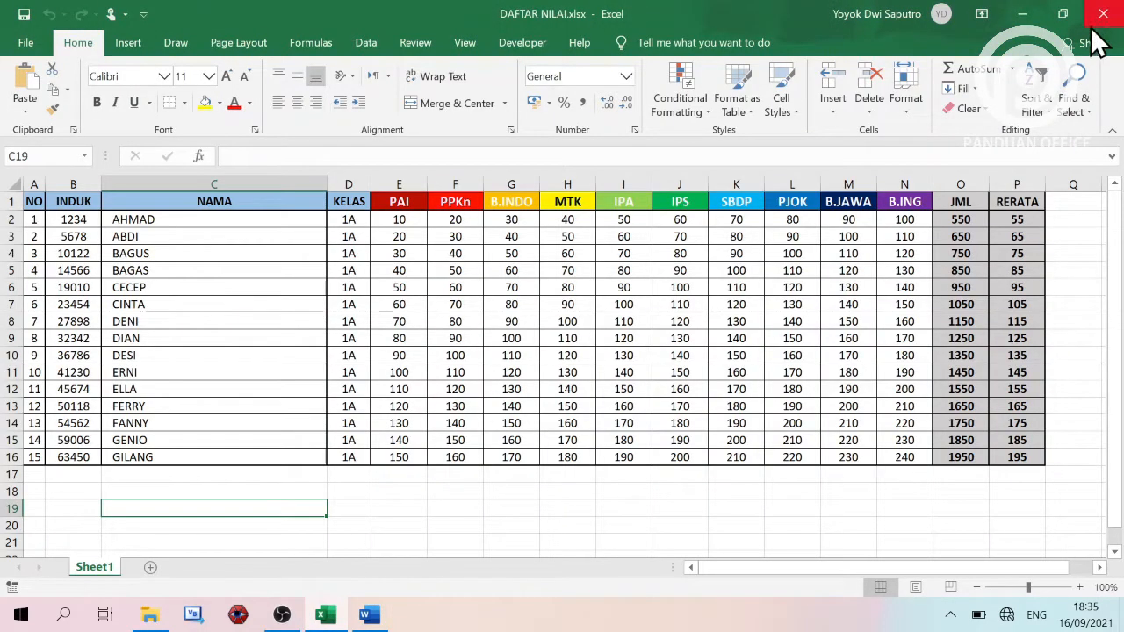
left_click(1102, 13)
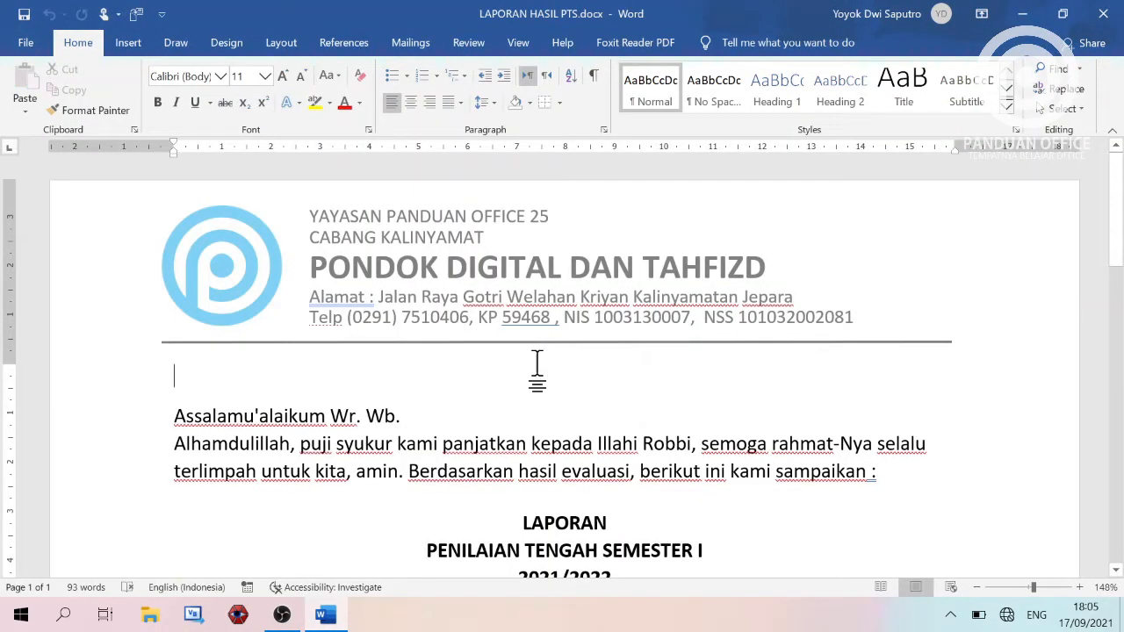
- Start the step-by-step mail merge wizard for letters, using the current document as the starting document, and proceed to recipient selection
left_click_drag(1119, 233, 1121, 290)
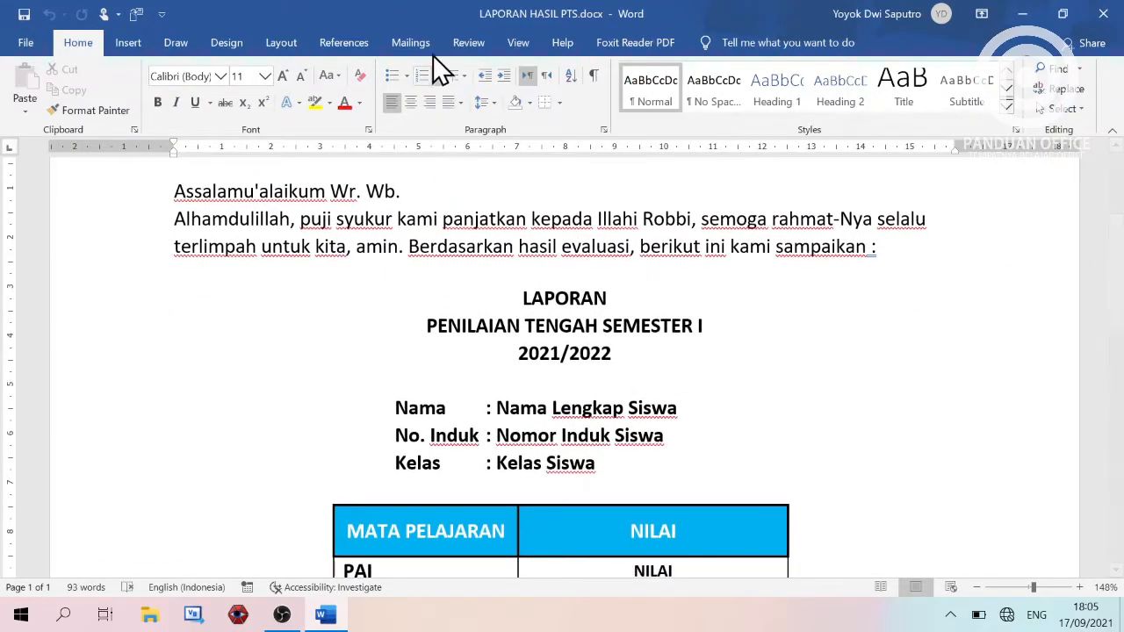
left_click(411, 45)
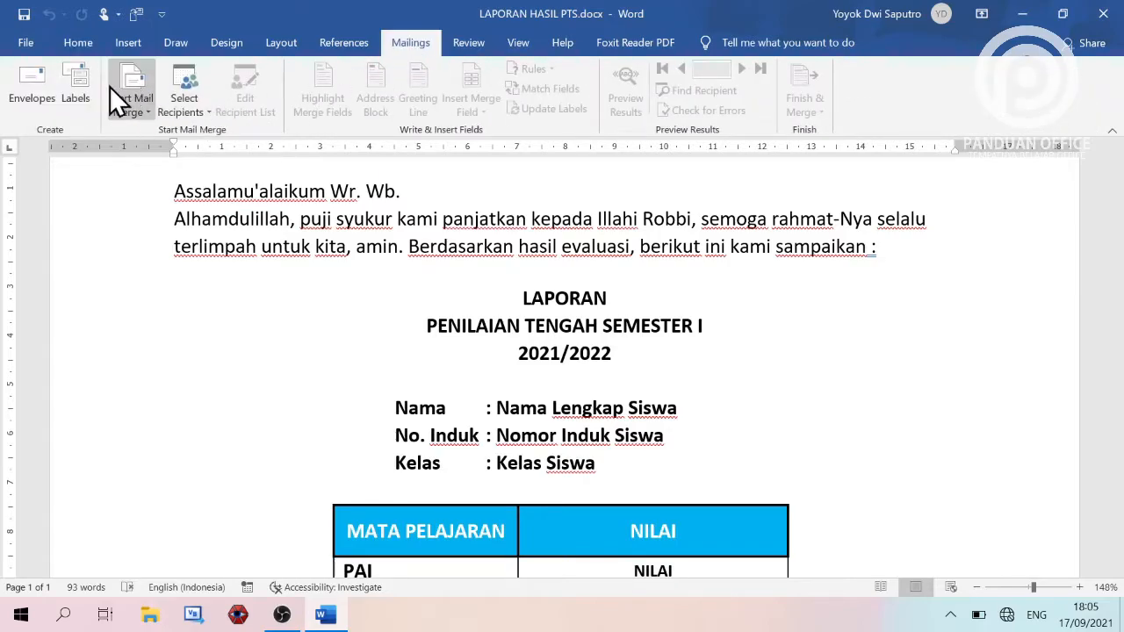
left_click(149, 116)
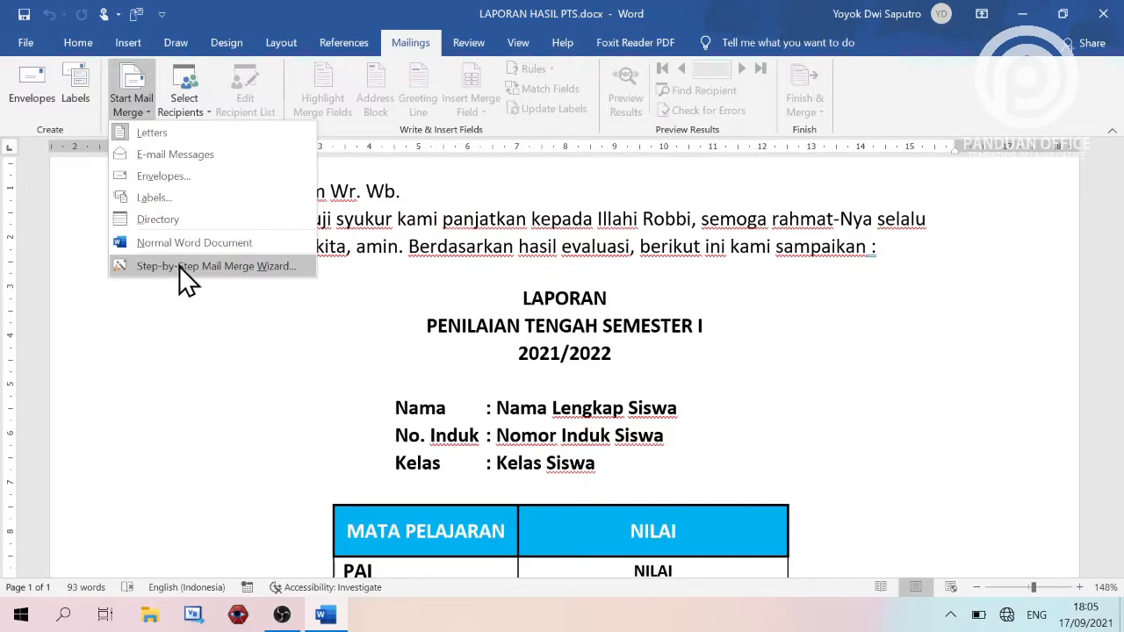
left_click(179, 266)
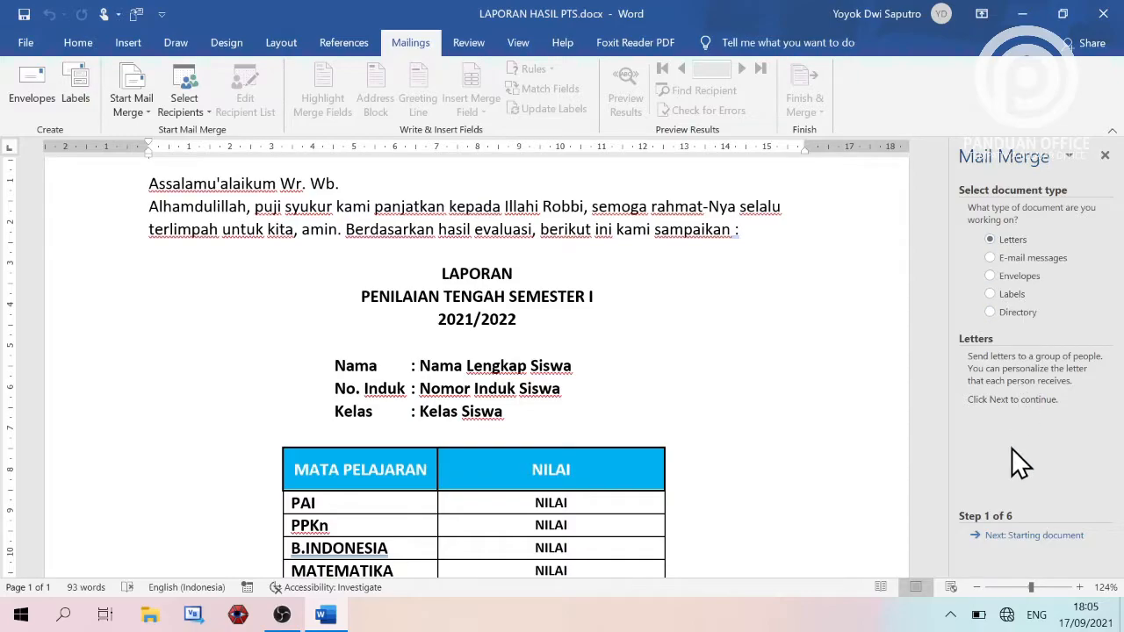
left_click(1023, 537)
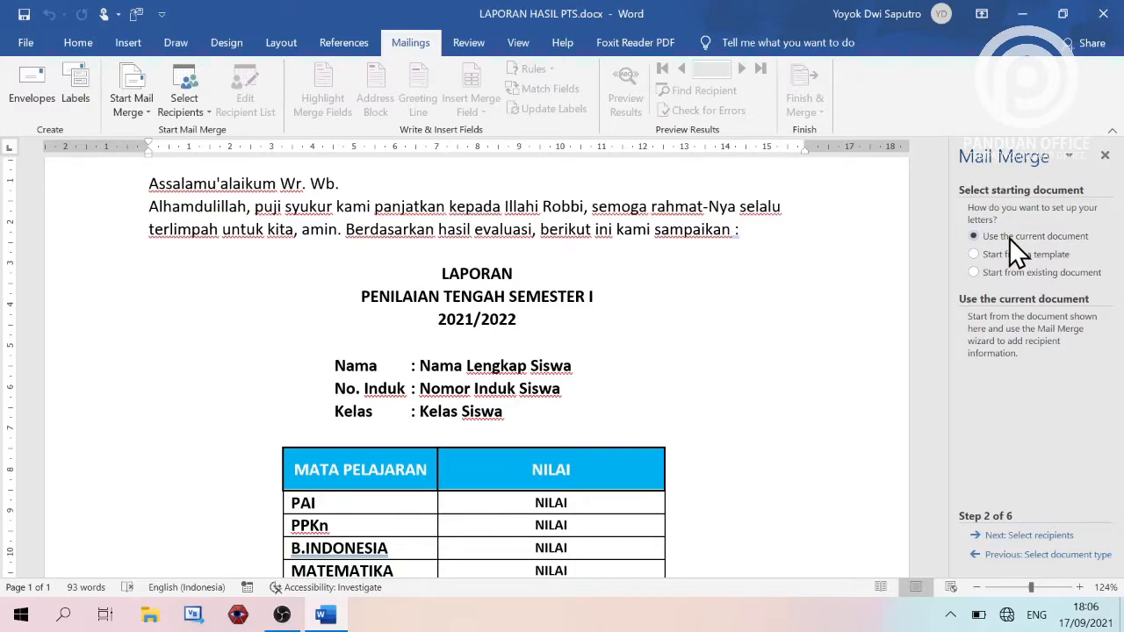
left_click(1024, 537)
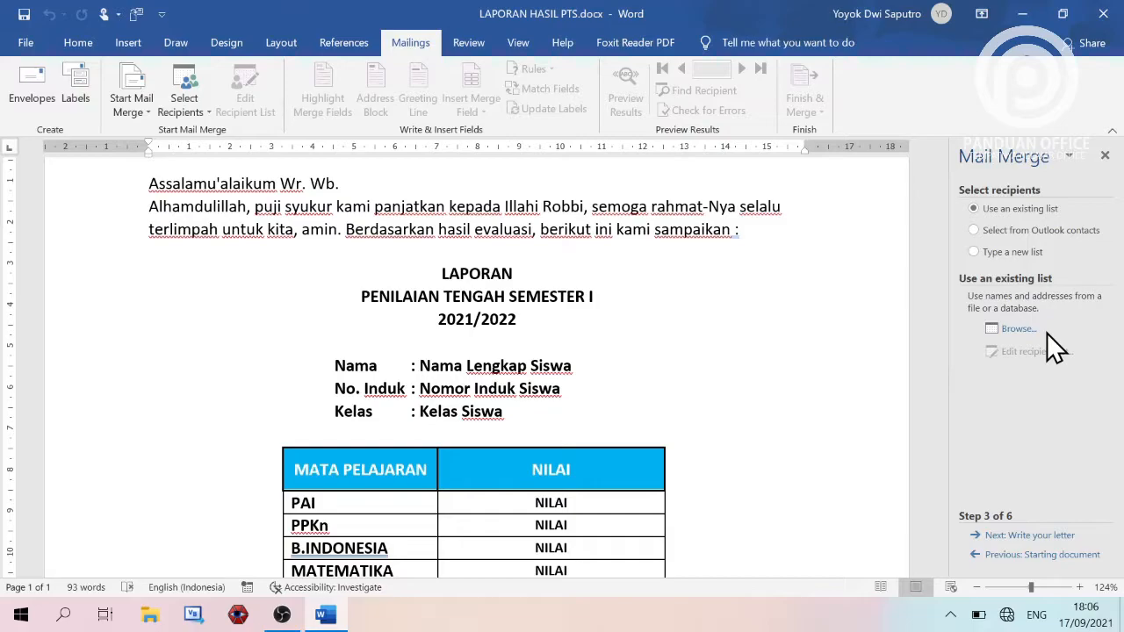
- Use Sheet1$ of DAFTAR NILAI.xlsx from Documents > PENILAIAN TENGAH SEMESTER as the recipient list, keeping all records and the first row as headers
left_click(1017, 330)
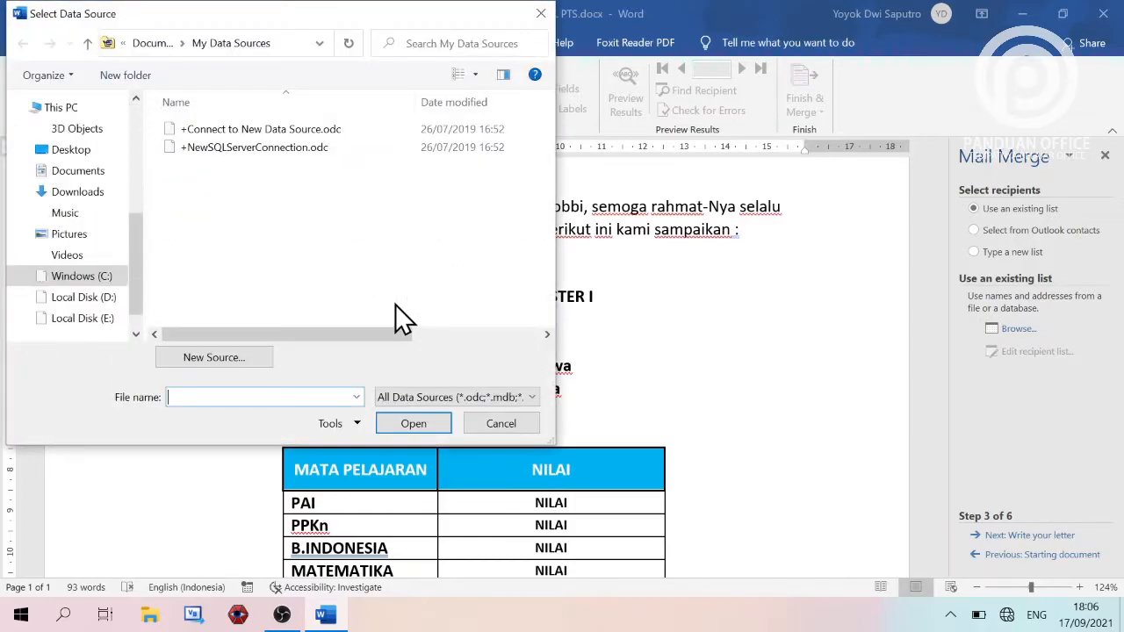
left_click(100, 175)
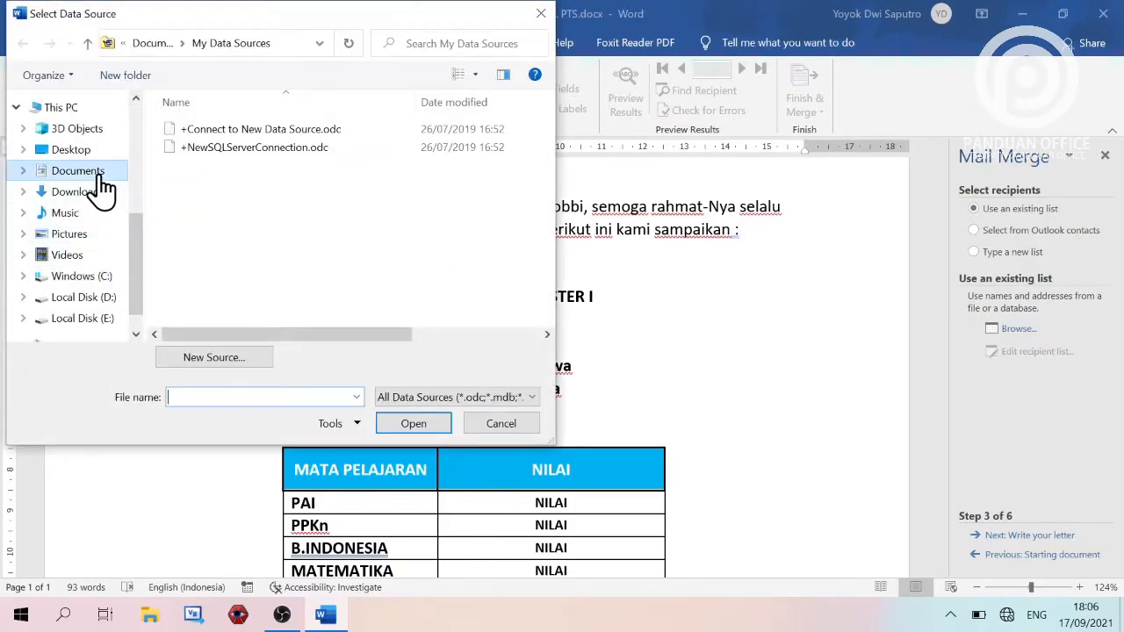
scroll(294, 253, "down", 10)
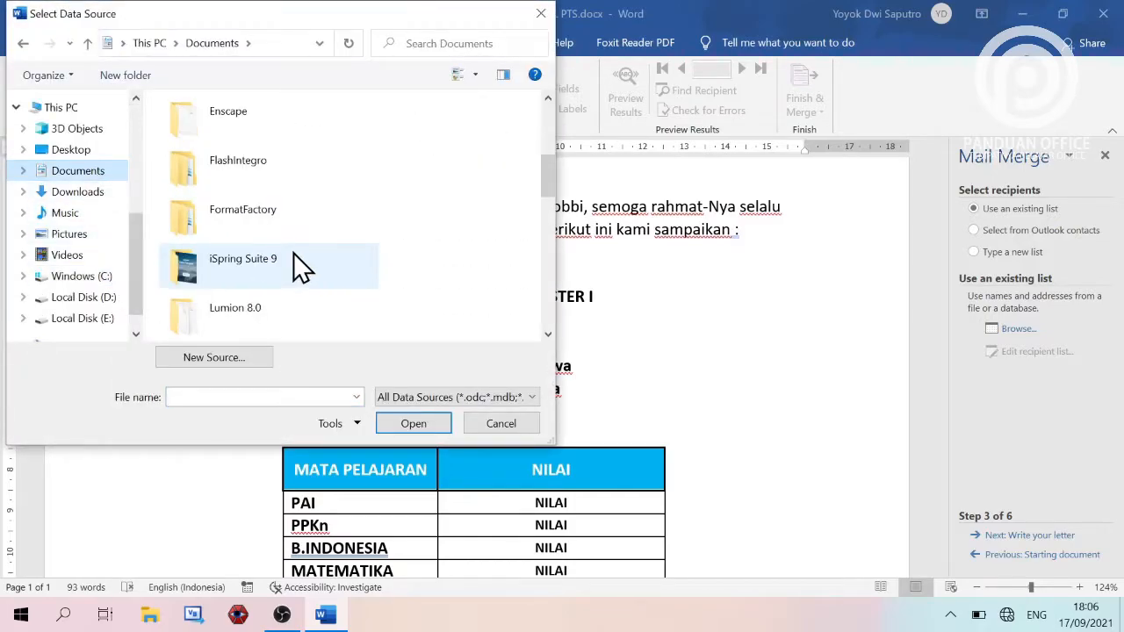
scroll(281, 186, "up", 2)
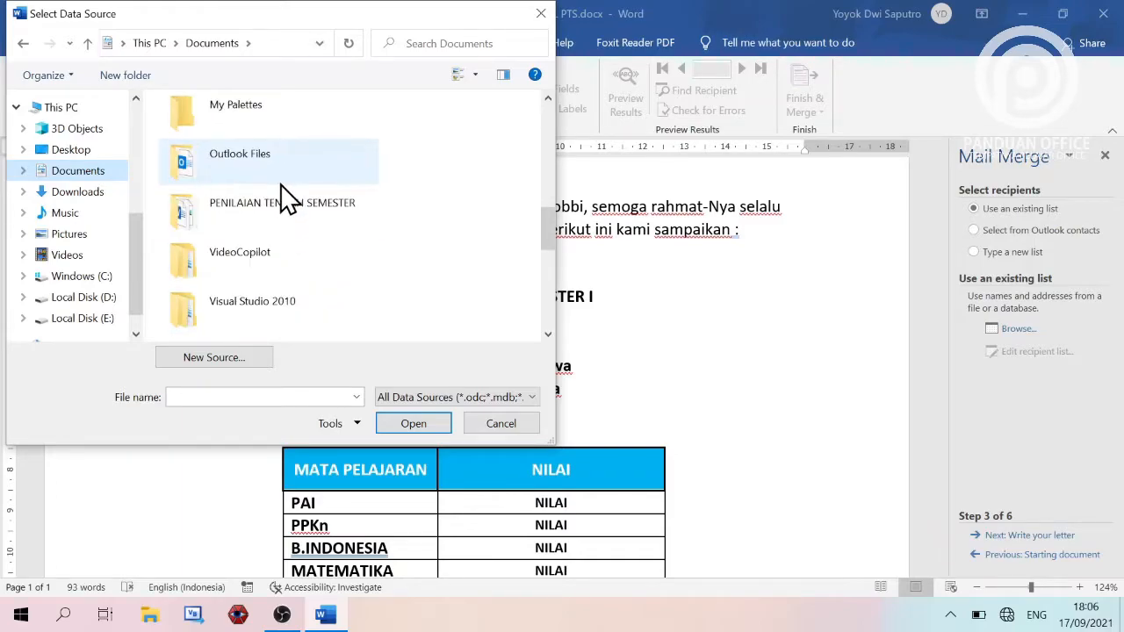
double_click(280, 207)
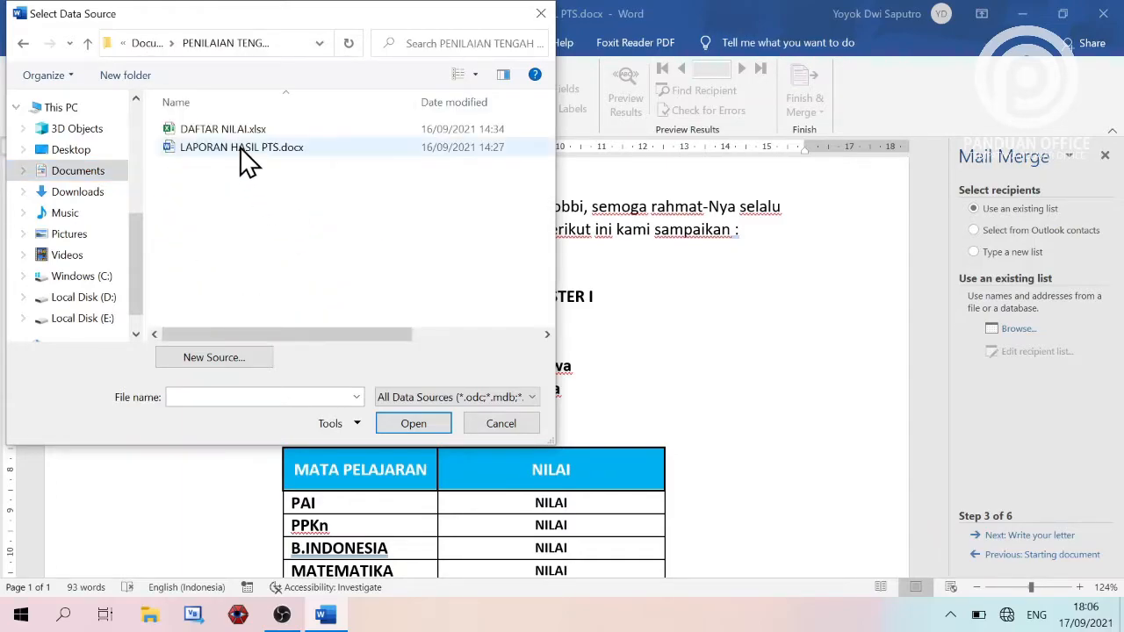
left_click(224, 129)
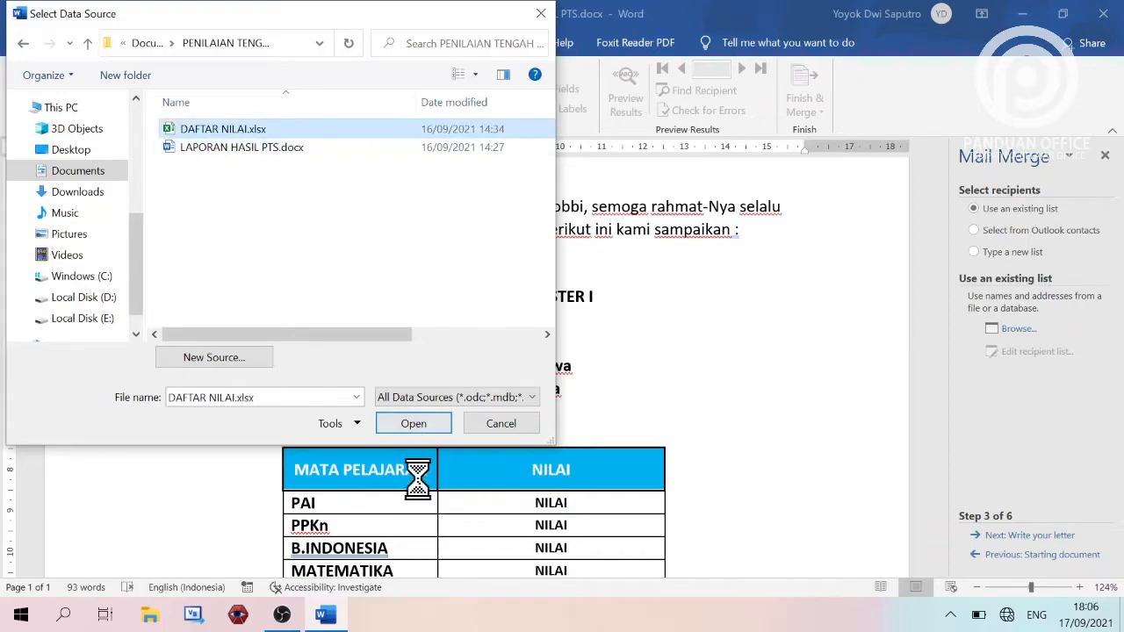
left_click(418, 423)
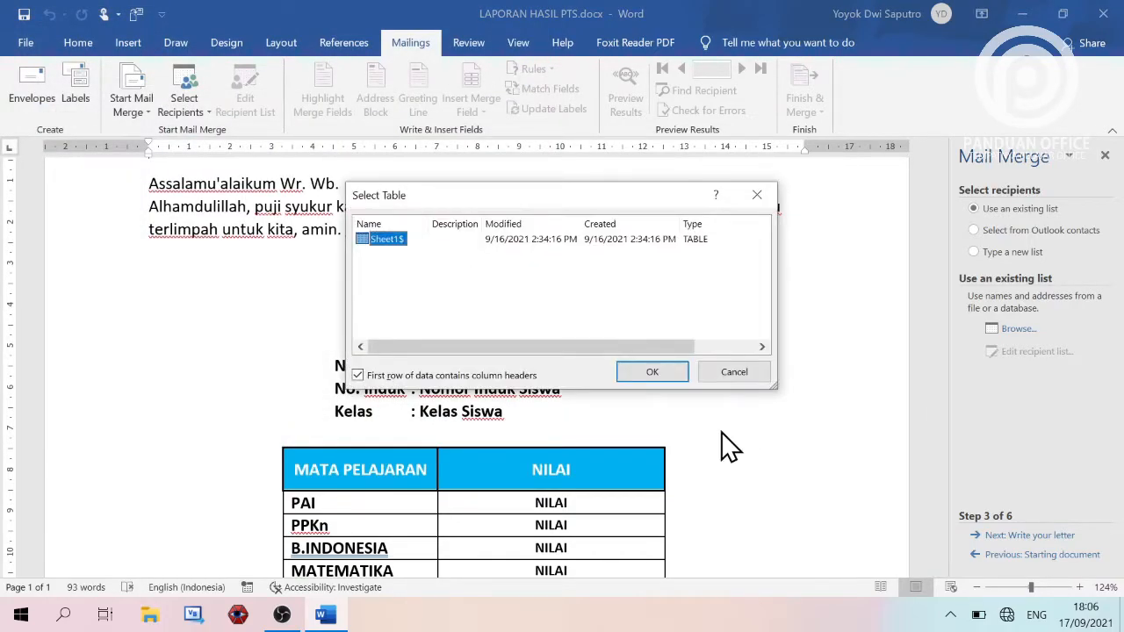
left_click(649, 373)
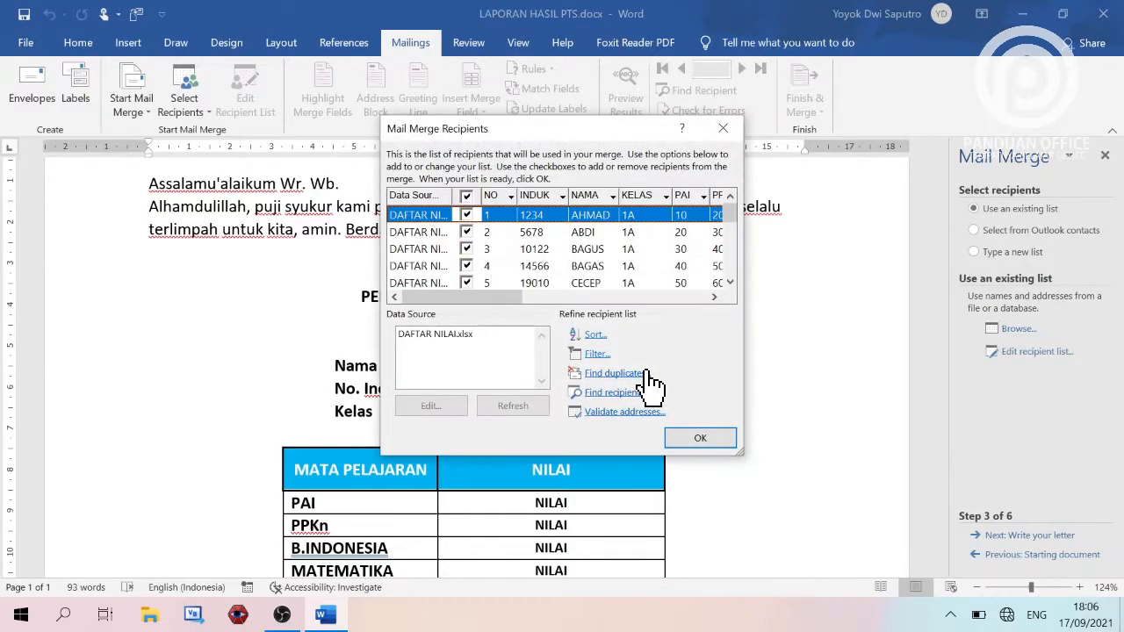
left_click(696, 436)
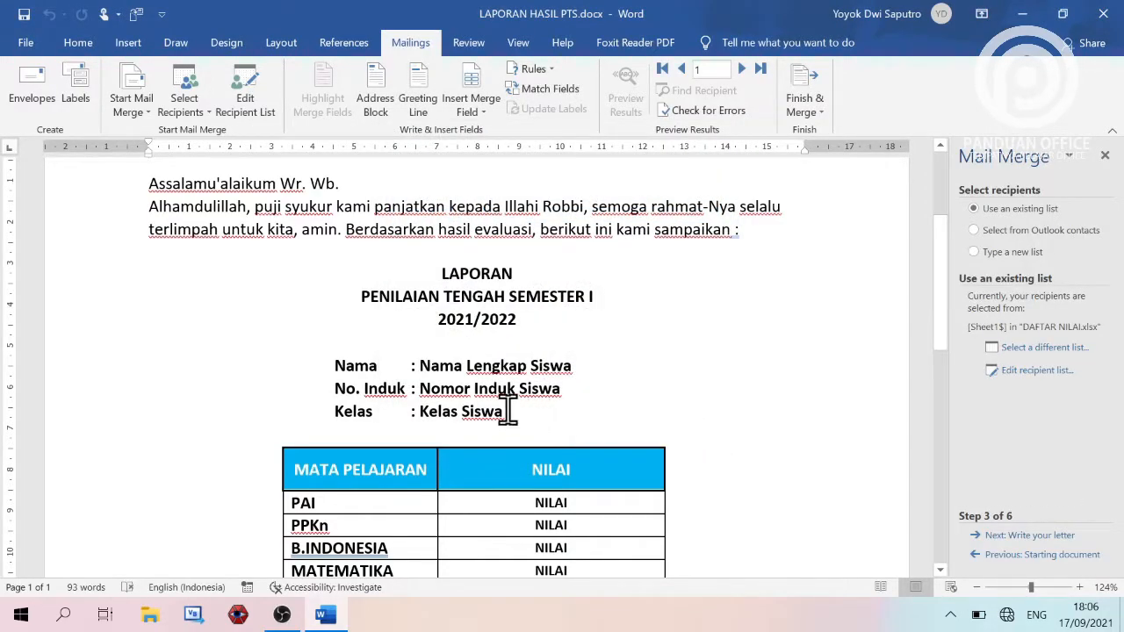
- Replace the Nama, No. Induk and Kelas placeholders with the NAMA, INDUK and KELAS merge fields
left_click_drag(451, 363, 563, 369)
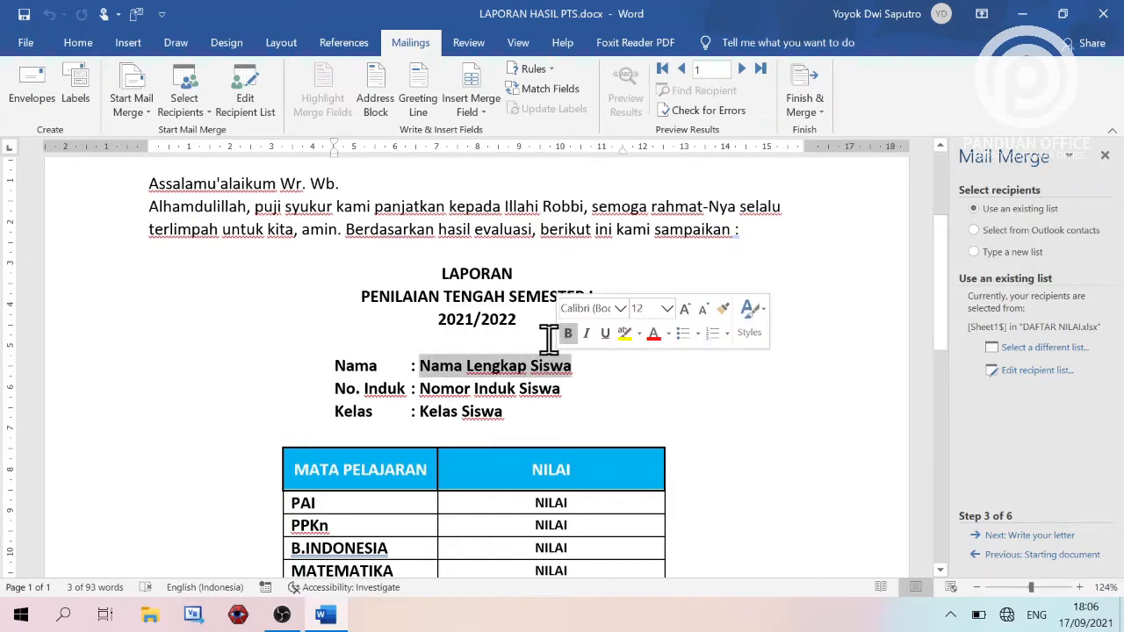
left_click(483, 112)
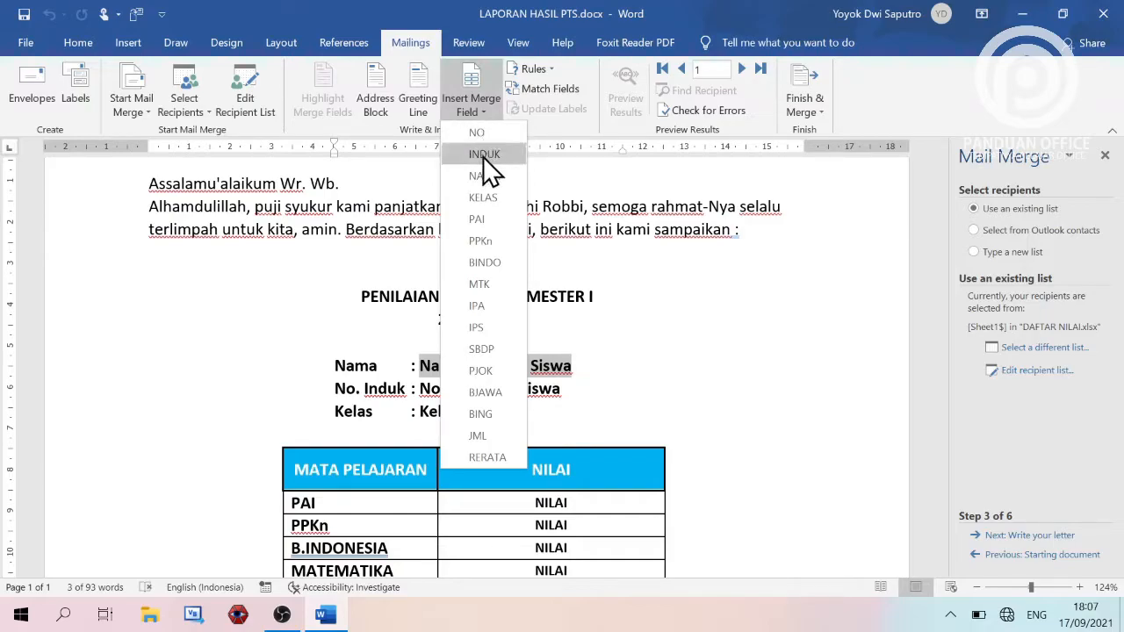
left_click(505, 178)
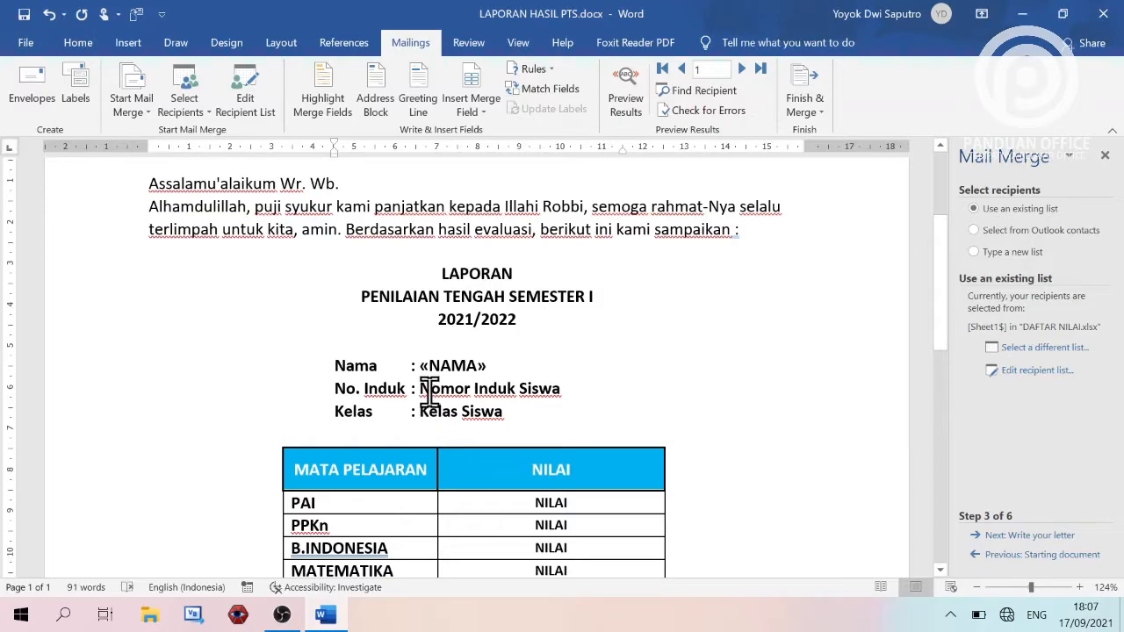
left_click_drag(421, 389, 560, 388)
left_click(476, 114)
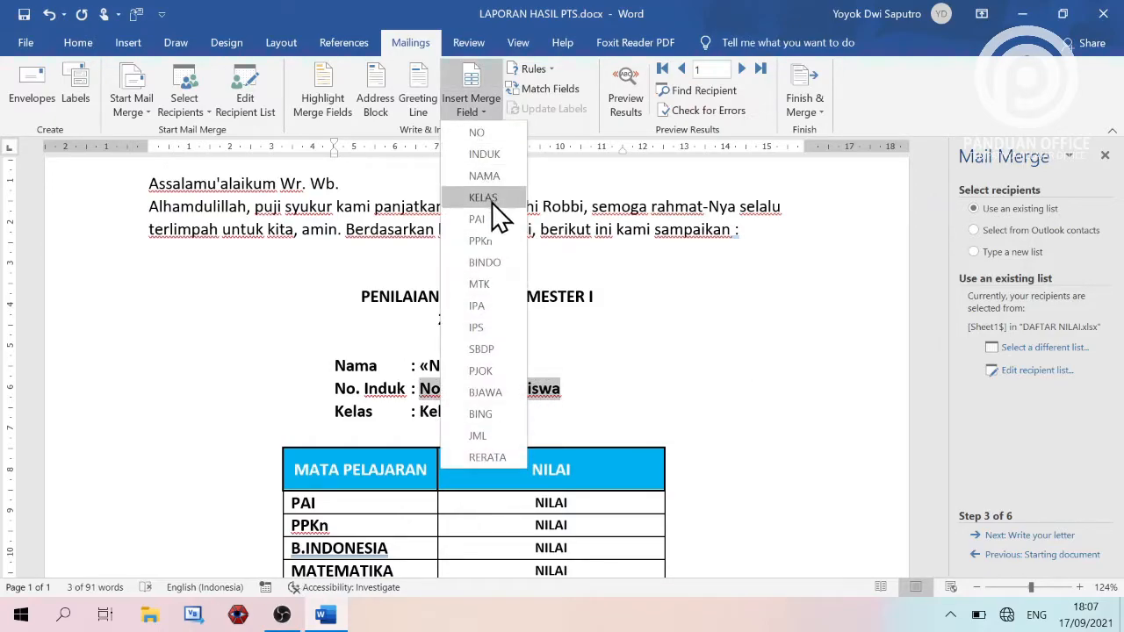
left_click(485, 157)
left_click_drag(420, 413, 496, 406)
left_click(485, 119)
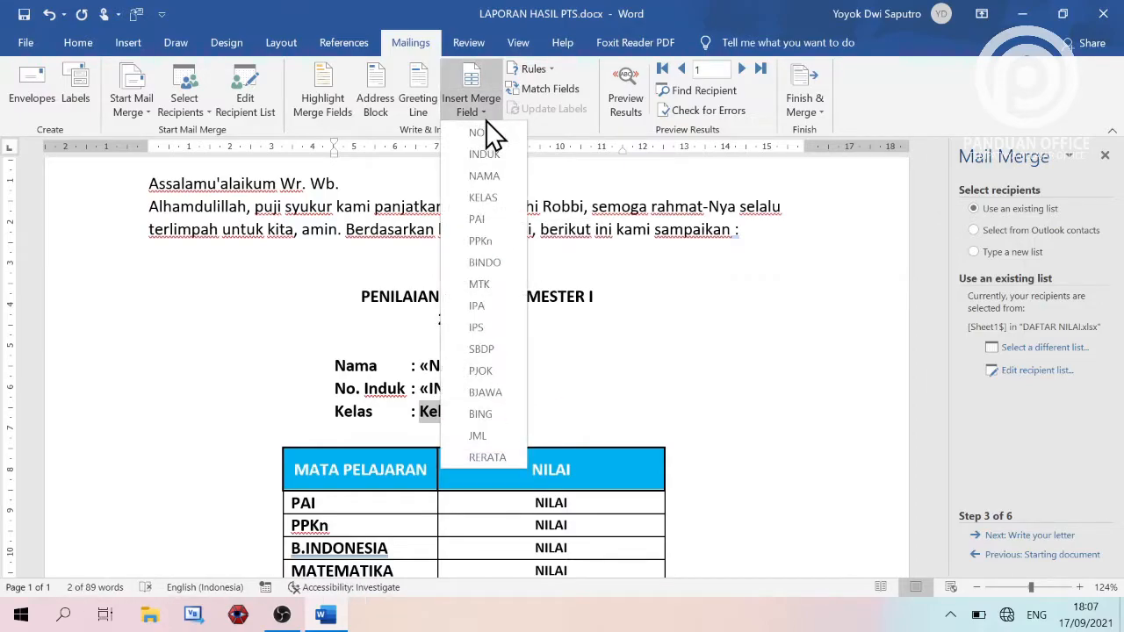
left_click(482, 191)
- Replace the NILAI placeholders in the PAI and PPKn rows of the grade table with the PAI and PPKn merge fields
left_click_drag(941, 321, 936, 396)
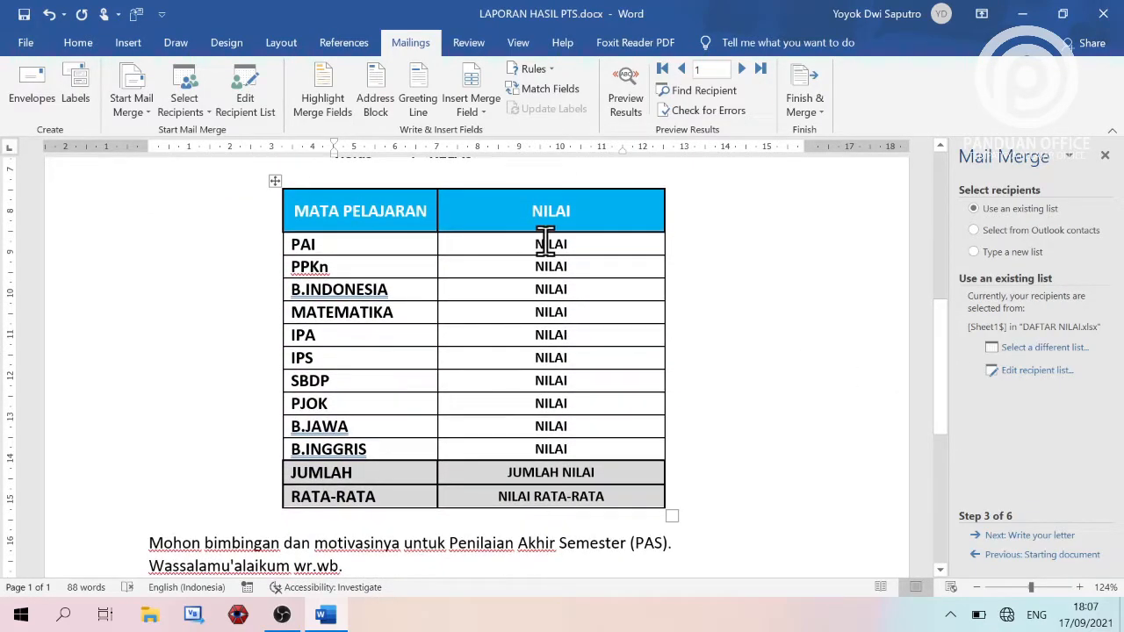
double_click(544, 242)
left_click(474, 112)
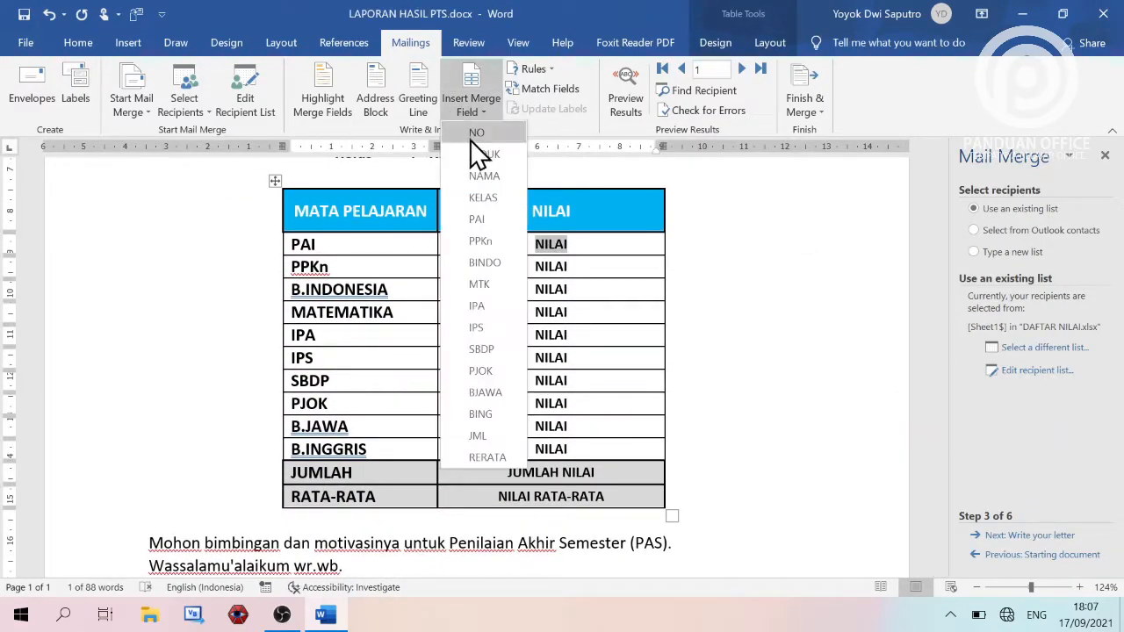
left_click(505, 225)
double_click(544, 265)
left_click(483, 111)
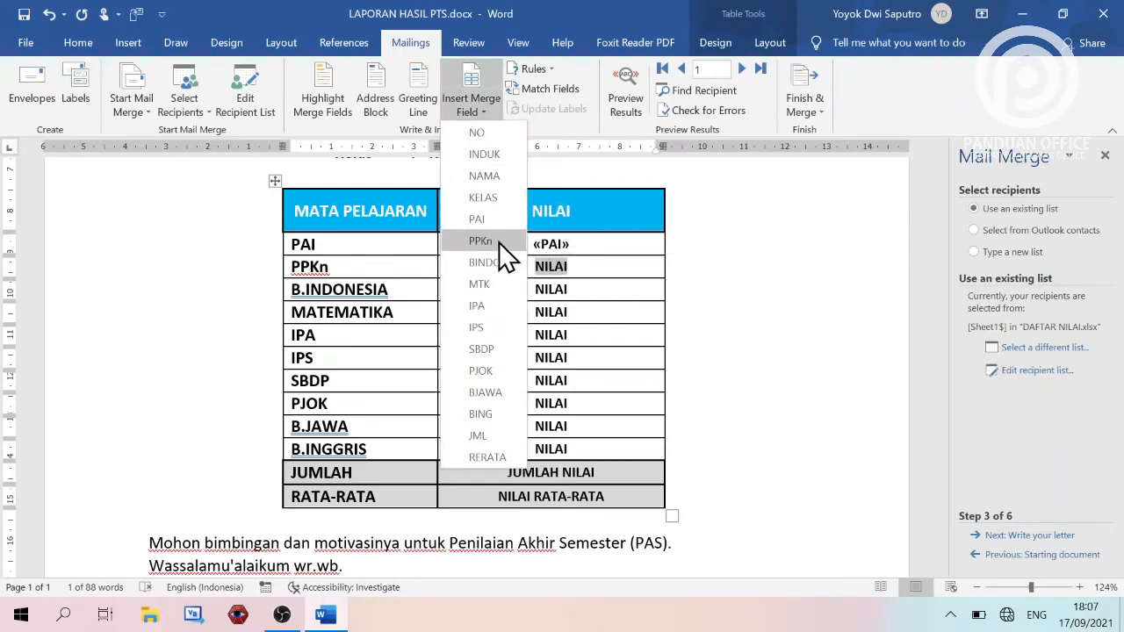
left_click(498, 240)
- Replace the NILAI placeholders in the B.INDONESIA and MATEMATIKA rows with the BINDO and MTK merge fields
double_click(557, 290)
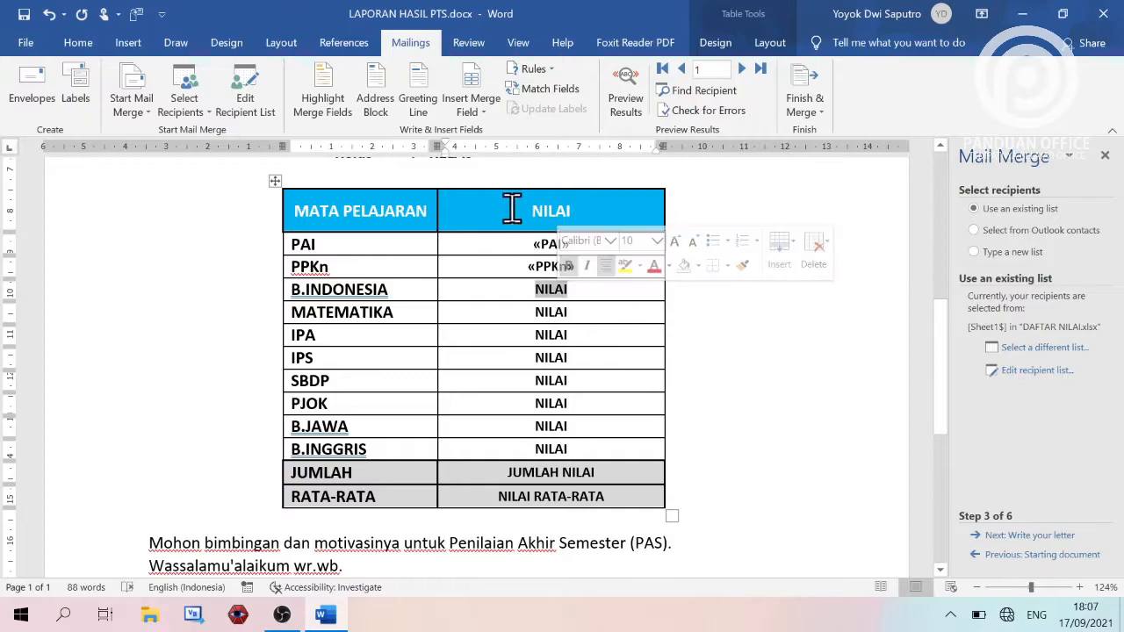
left_click(480, 111)
left_click(497, 261)
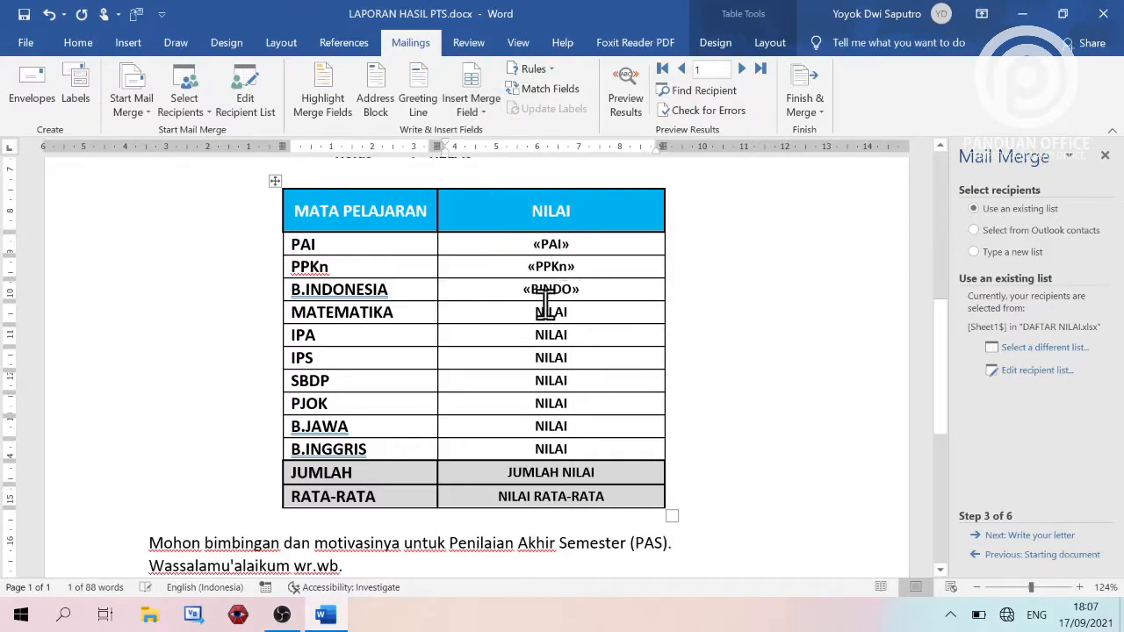
double_click(551, 312)
left_click(473, 112)
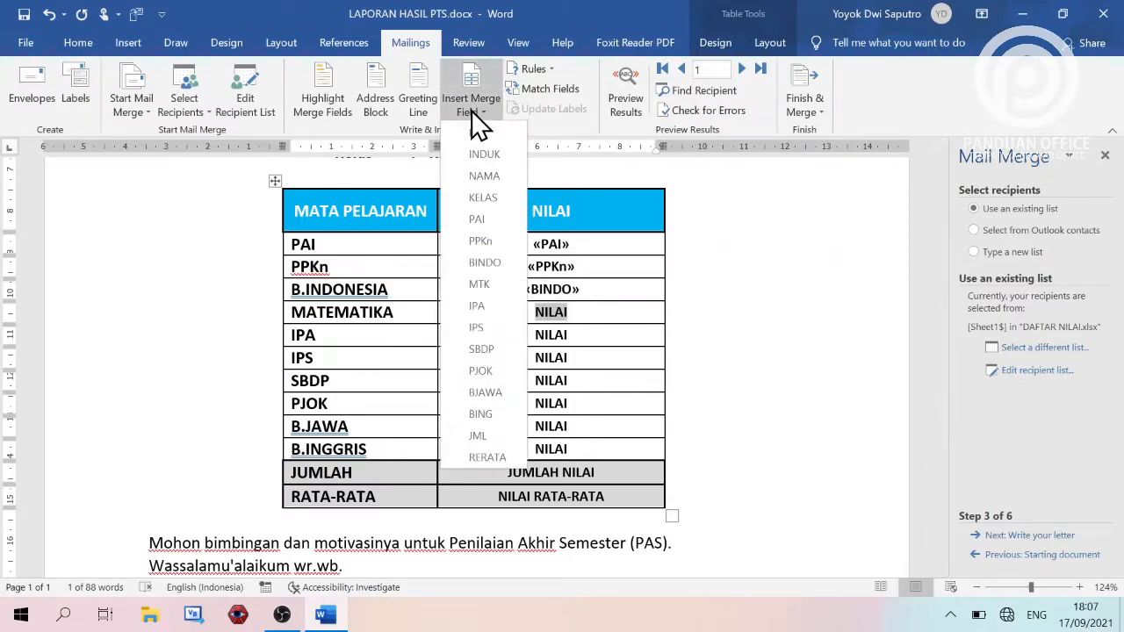
left_click(491, 283)
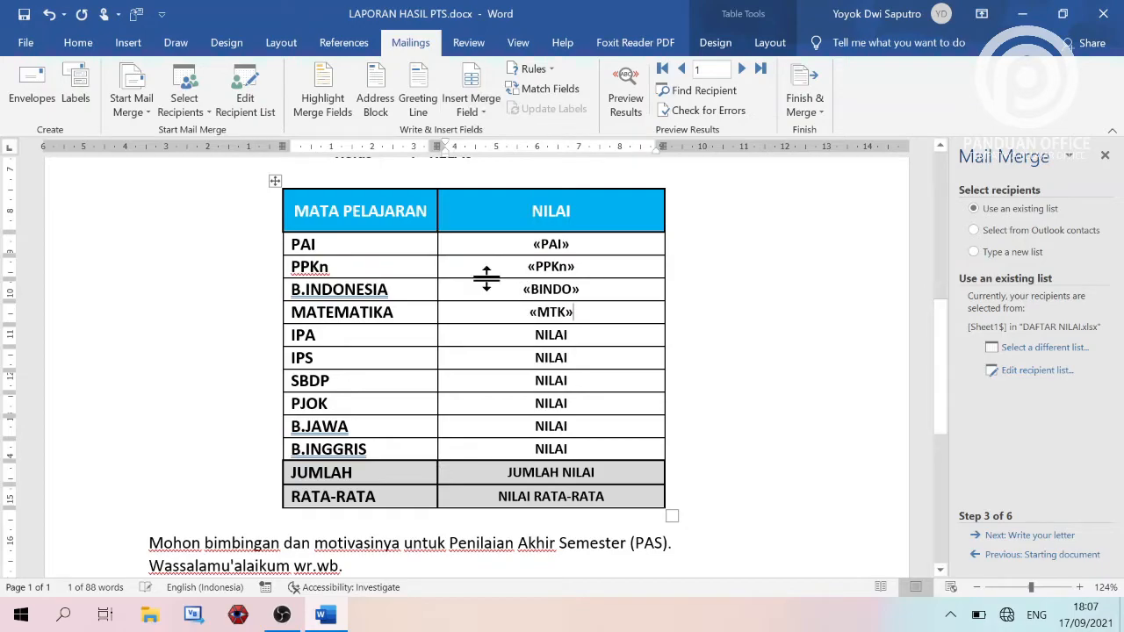
- Replace the NILAI placeholders in the IPA and IPS rows with the IPA and IPS merge fields
double_click(550, 334)
left_click(484, 120)
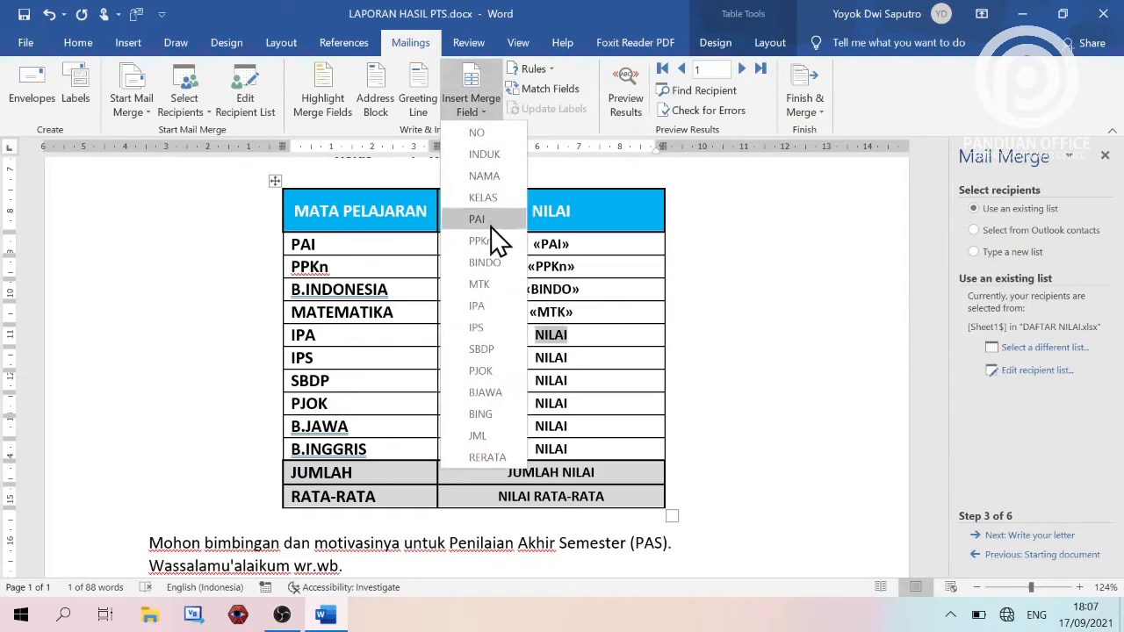
left_click(495, 301)
double_click(552, 357)
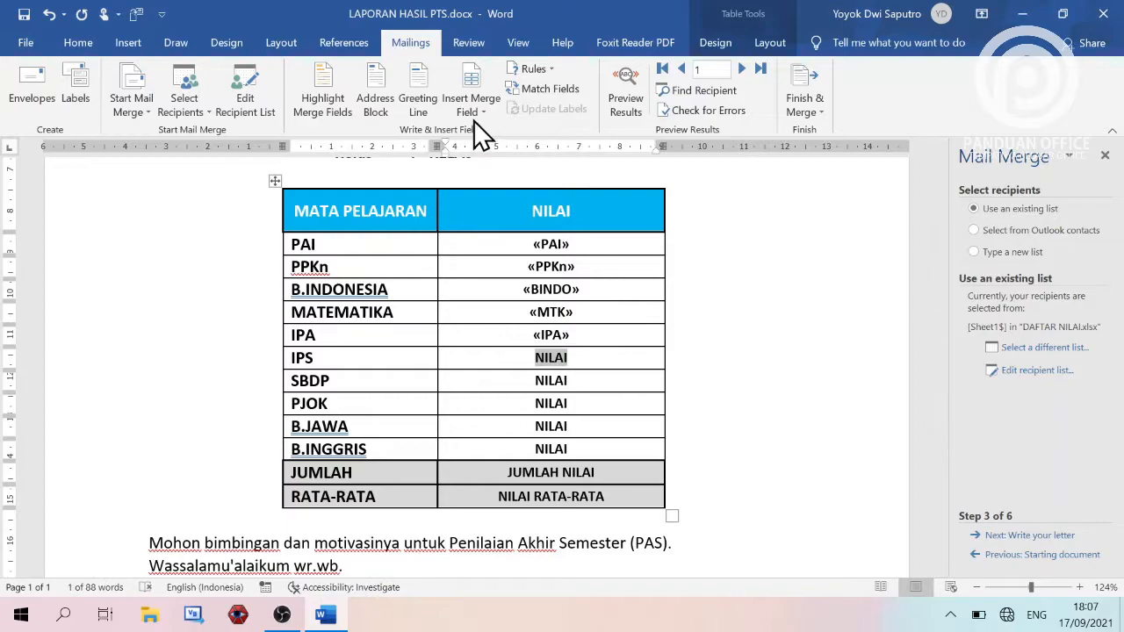
left_click(473, 118)
left_click(478, 326)
- Replace the NILAI placeholders in the SBDP and PJOK rows with the SBDP and PJOK merge fields
double_click(550, 380)
left_click(474, 113)
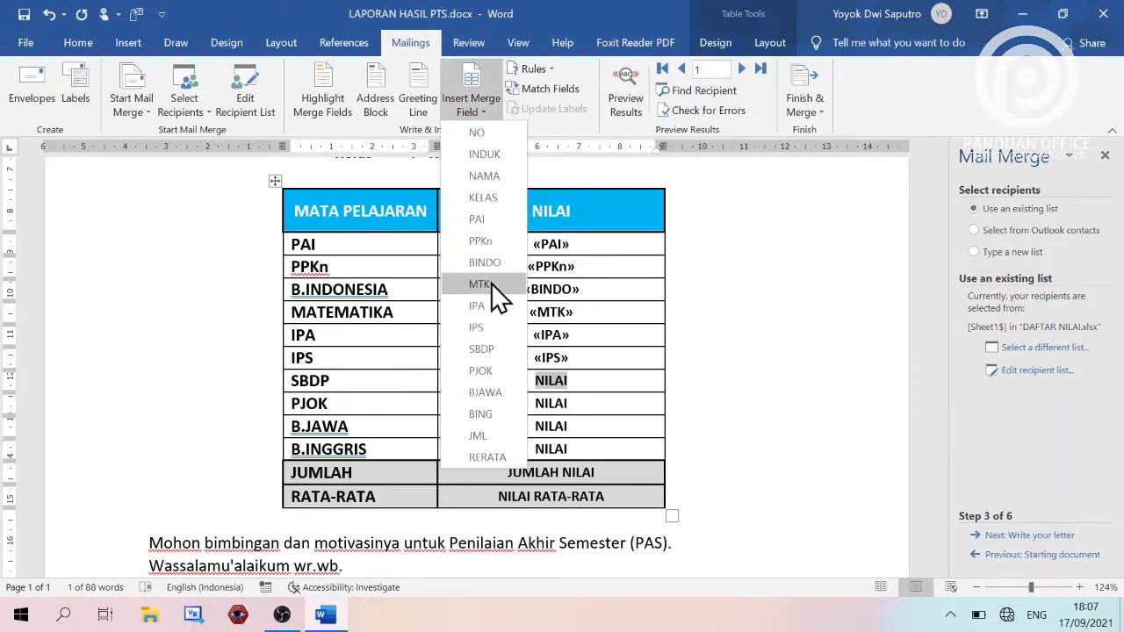
left_click(490, 348)
double_click(550, 403)
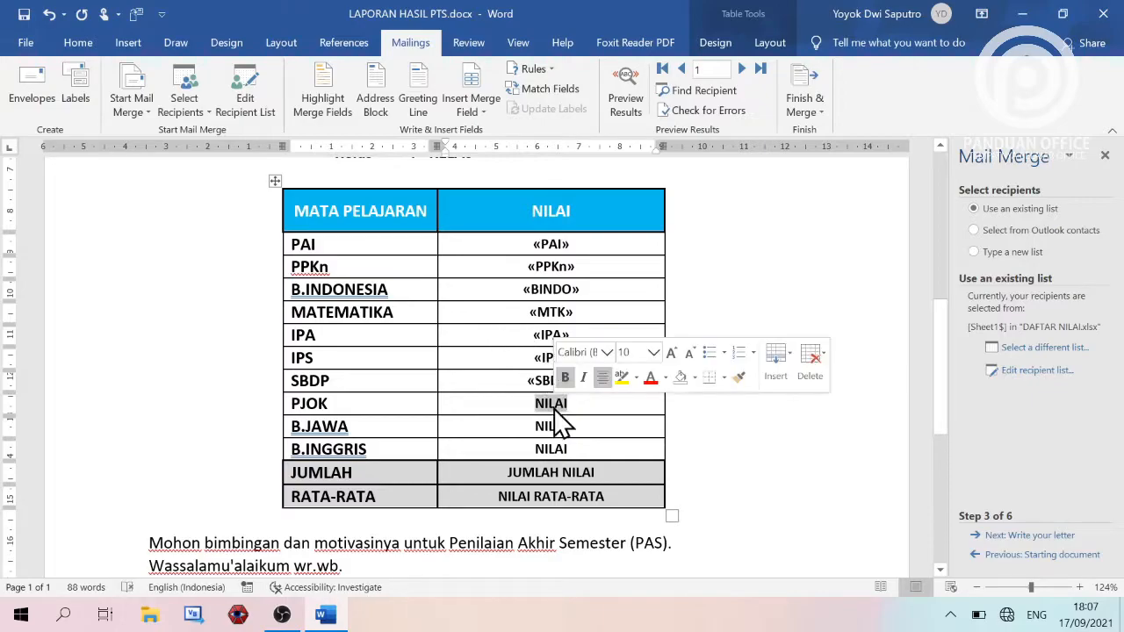
left_click(480, 111)
left_click(483, 371)
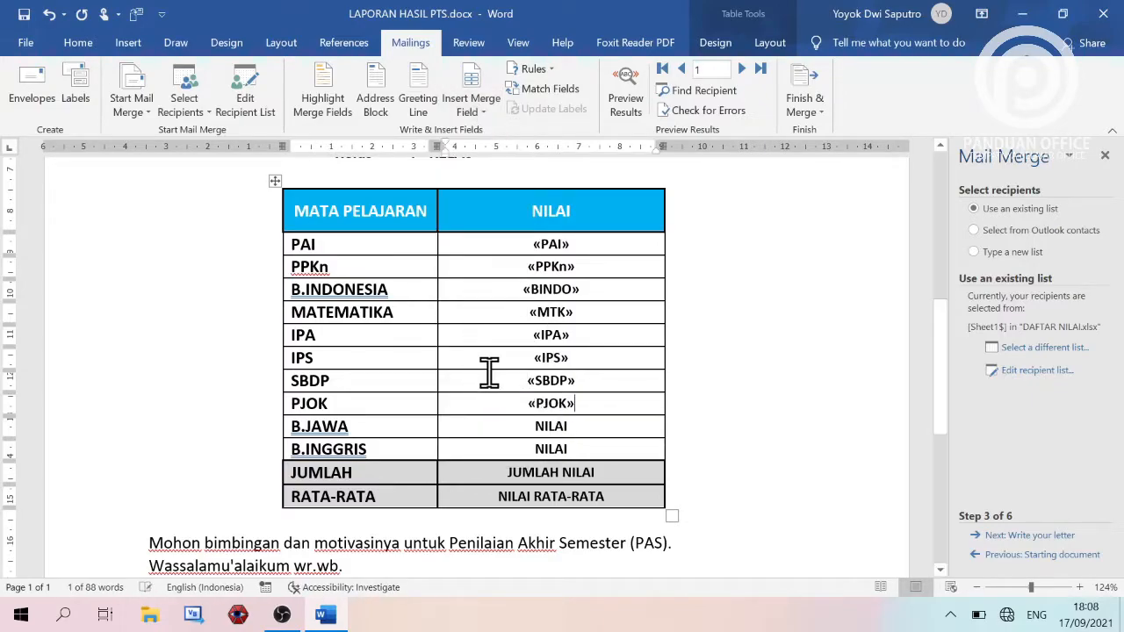
- Replace the NILAI placeholders in the B.JAWA and B.INGGRIS rows with the BJAWA and BING merge fields
double_click(550, 426)
left_click(481, 114)
left_click(497, 396)
double_click(551, 449)
left_click(479, 112)
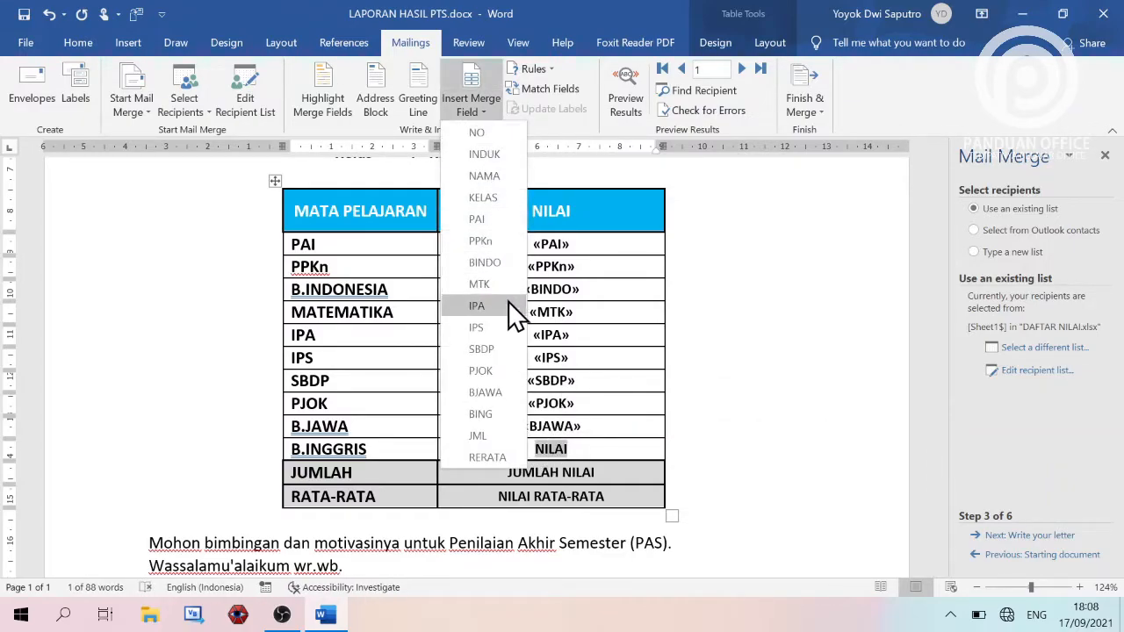
left_click(498, 411)
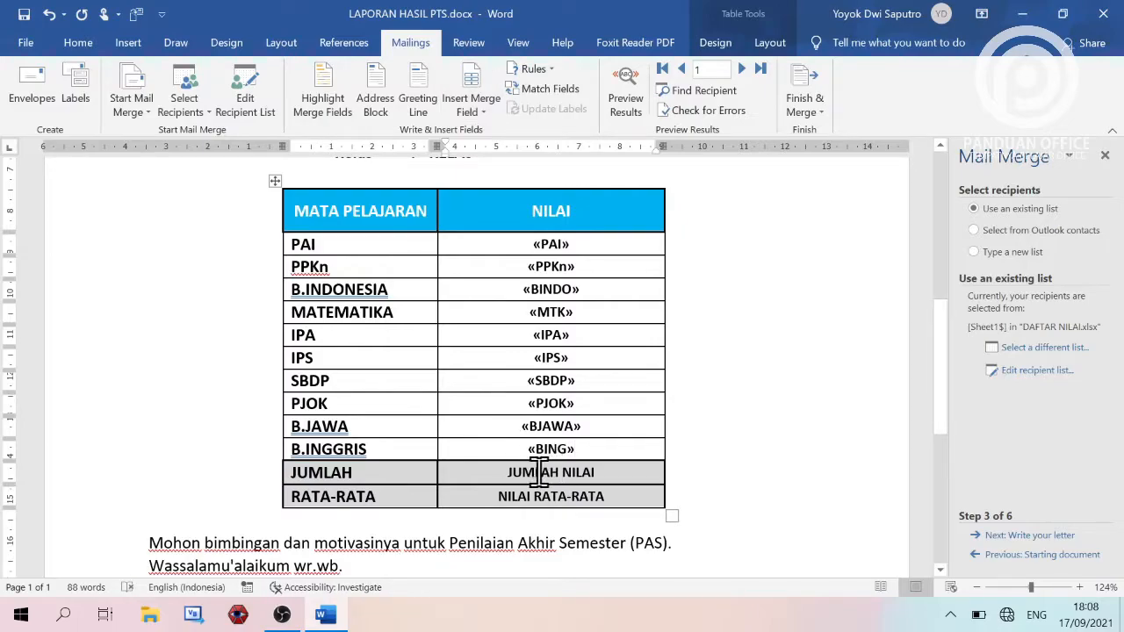
- Replace the JUMLAH NILAI and NILAI RATA-RATA placeholders with the JML and RERATA merge fields
double_click(539, 471)
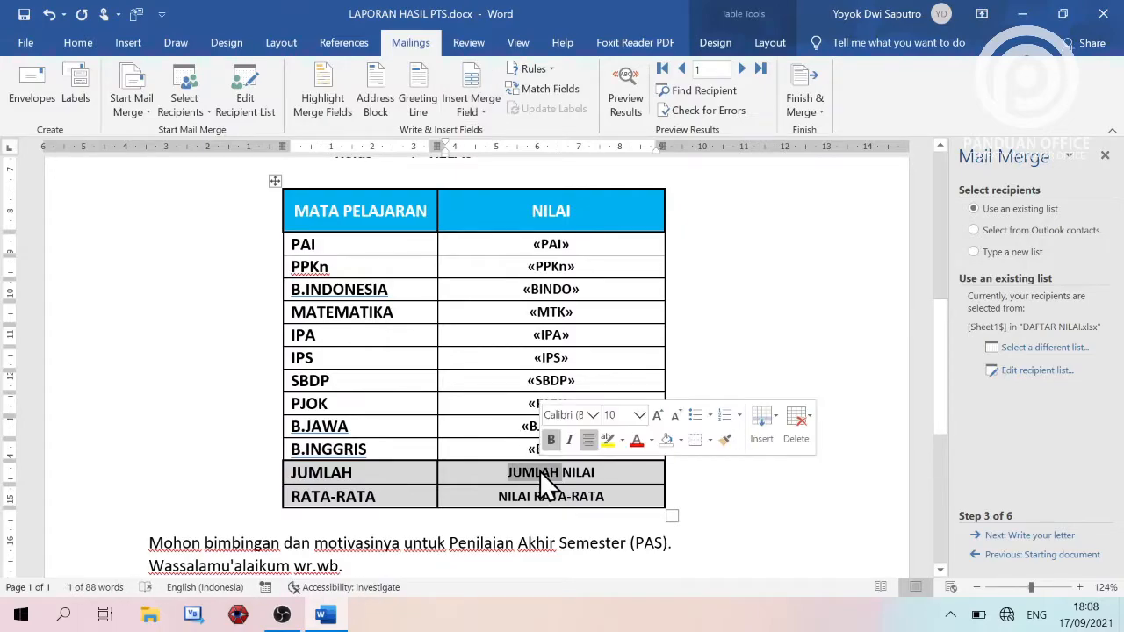
triple_click(539, 471)
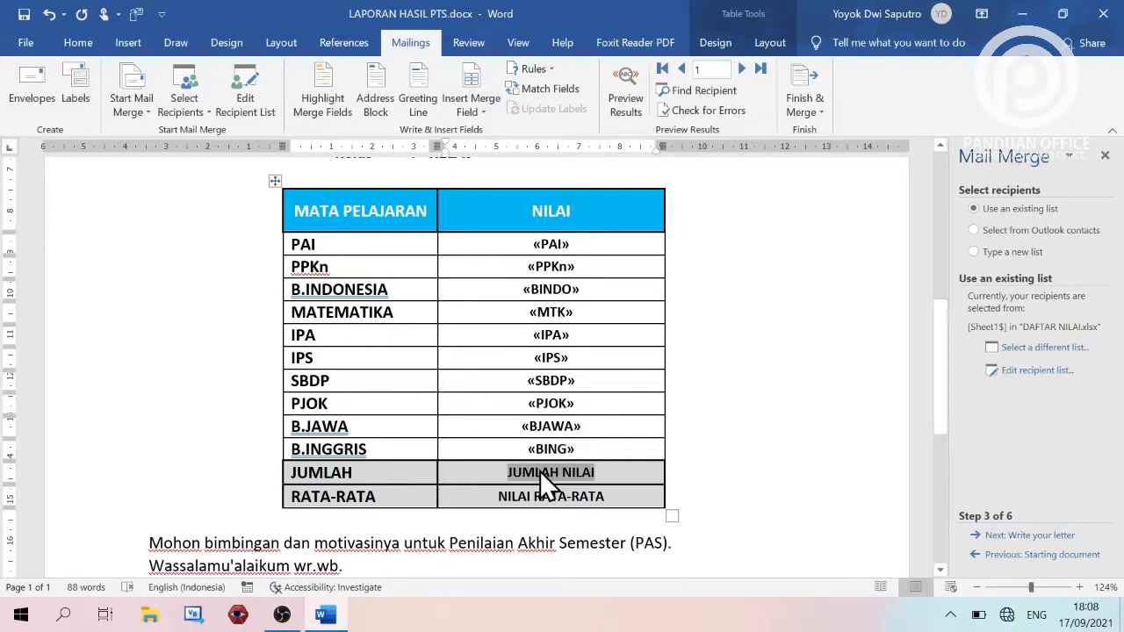
left_click(485, 111)
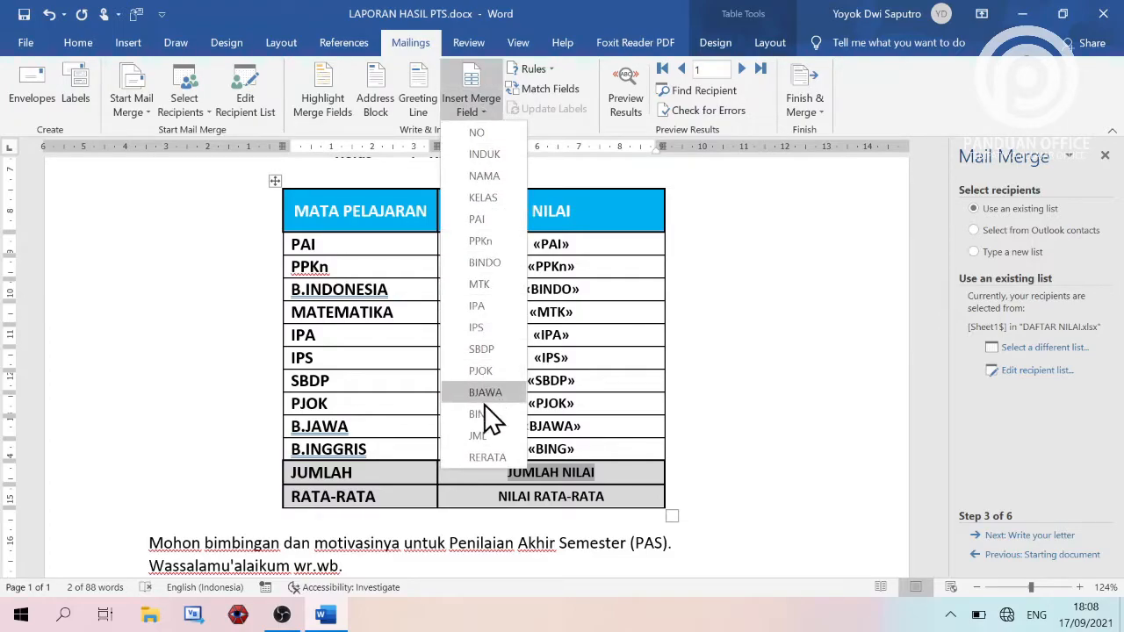
left_click(492, 437)
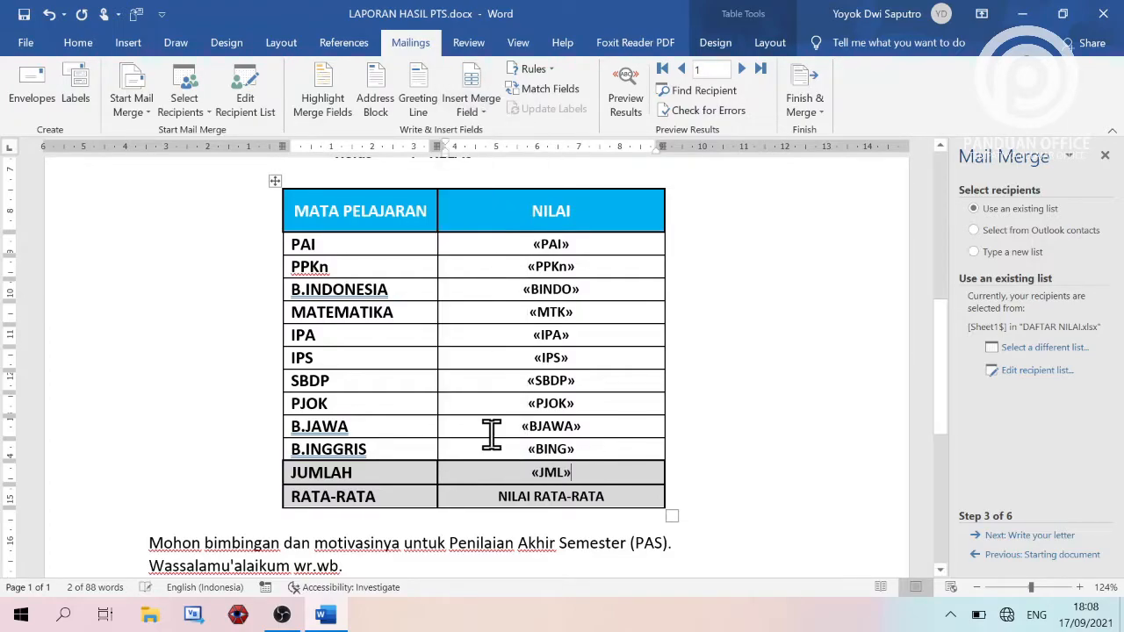
triple_click(544, 496)
left_click(475, 110)
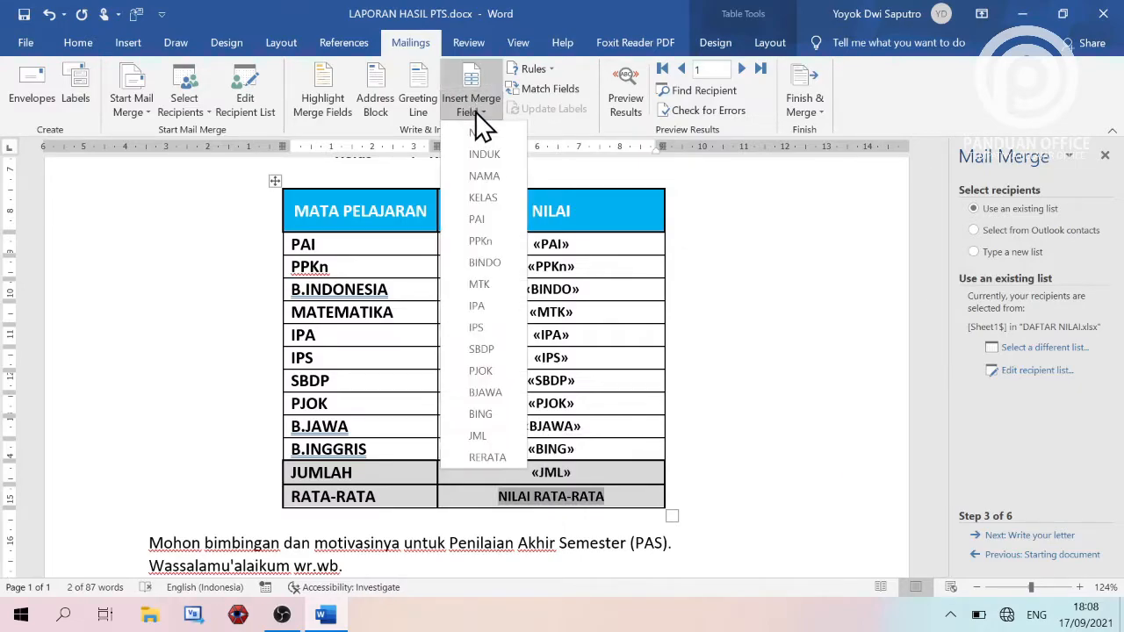
left_click(490, 456)
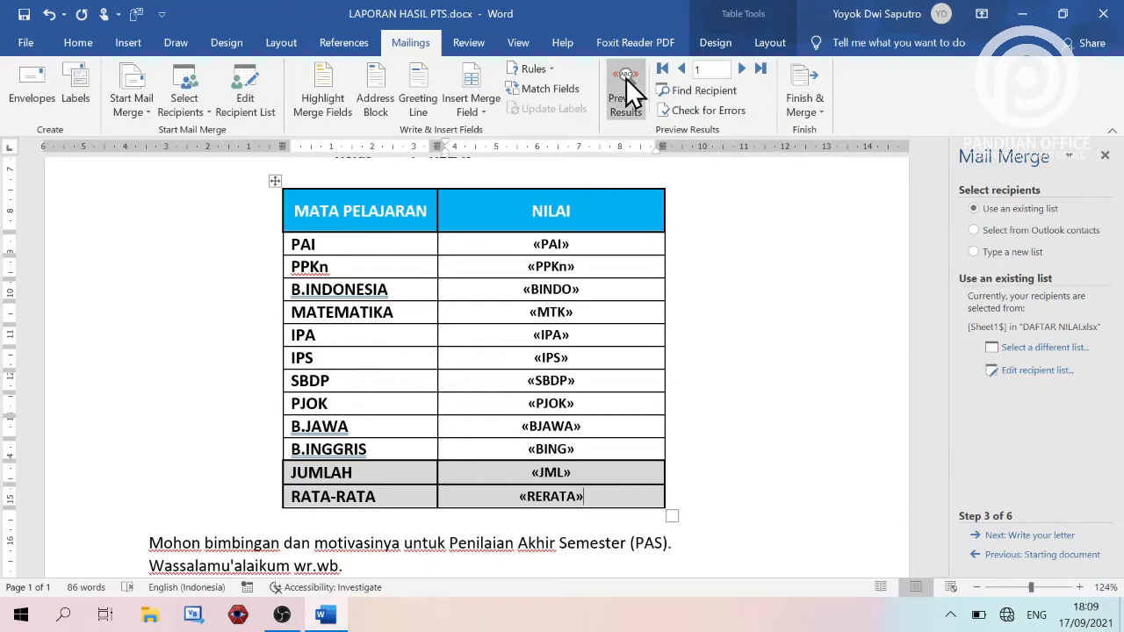
- Preview the merged results and go through the student records one by one up to record 7
left_click(623, 109)
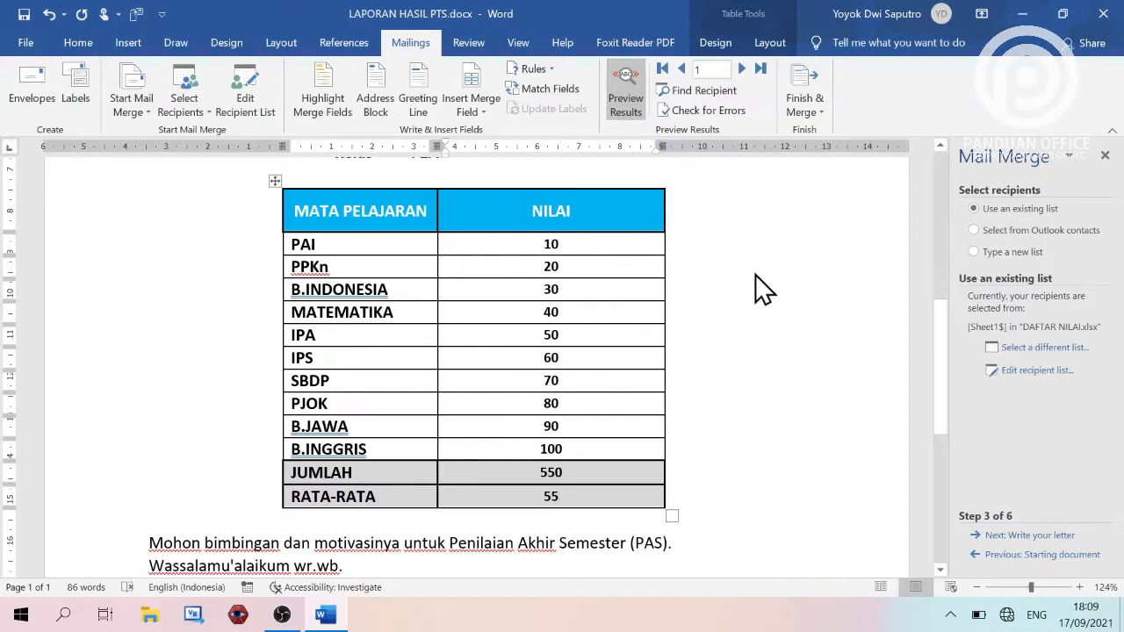
scroll(797, 324, "up", 2)
scroll(790, 321, "up", 1)
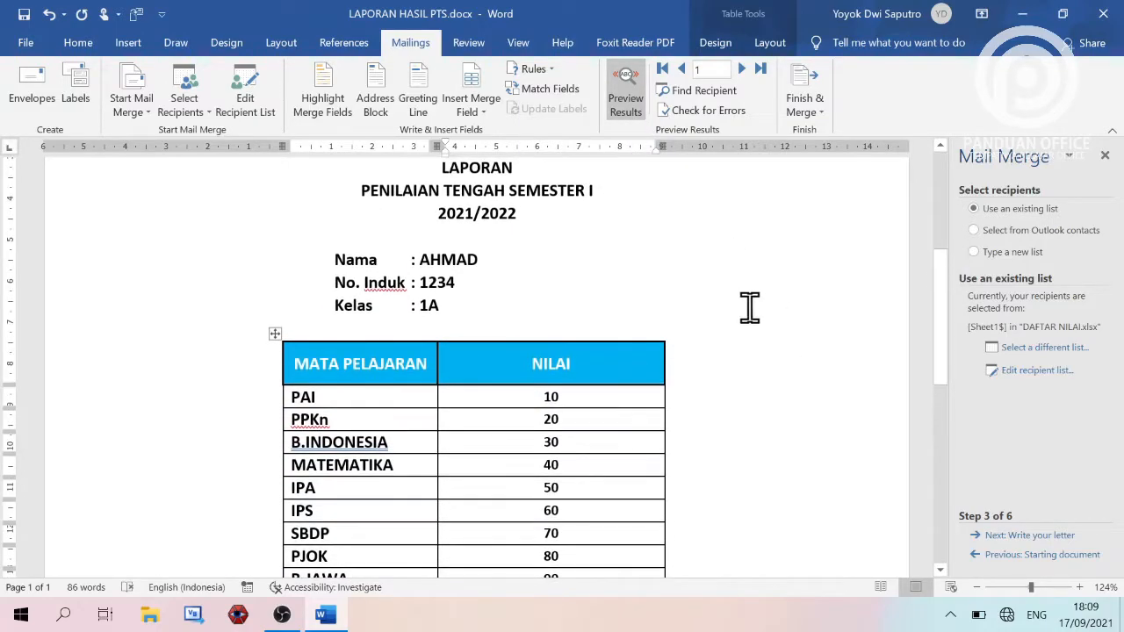
left_click(743, 68)
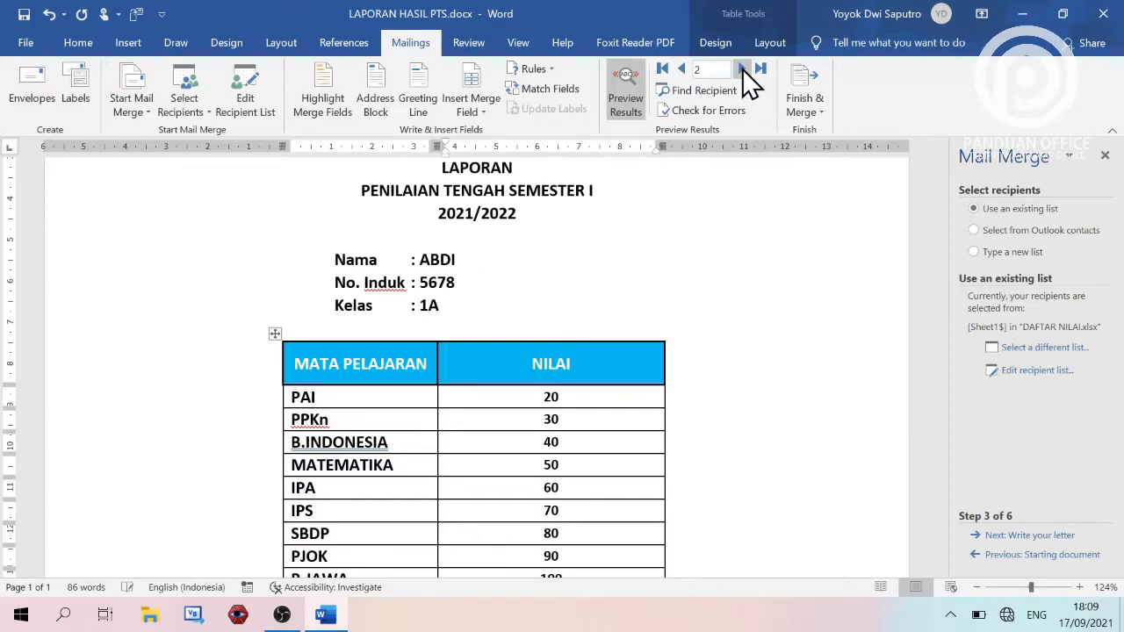
left_click(743, 68)
left_click(743, 68)
left_click(742, 69)
left_click(743, 68)
left_click(743, 69)
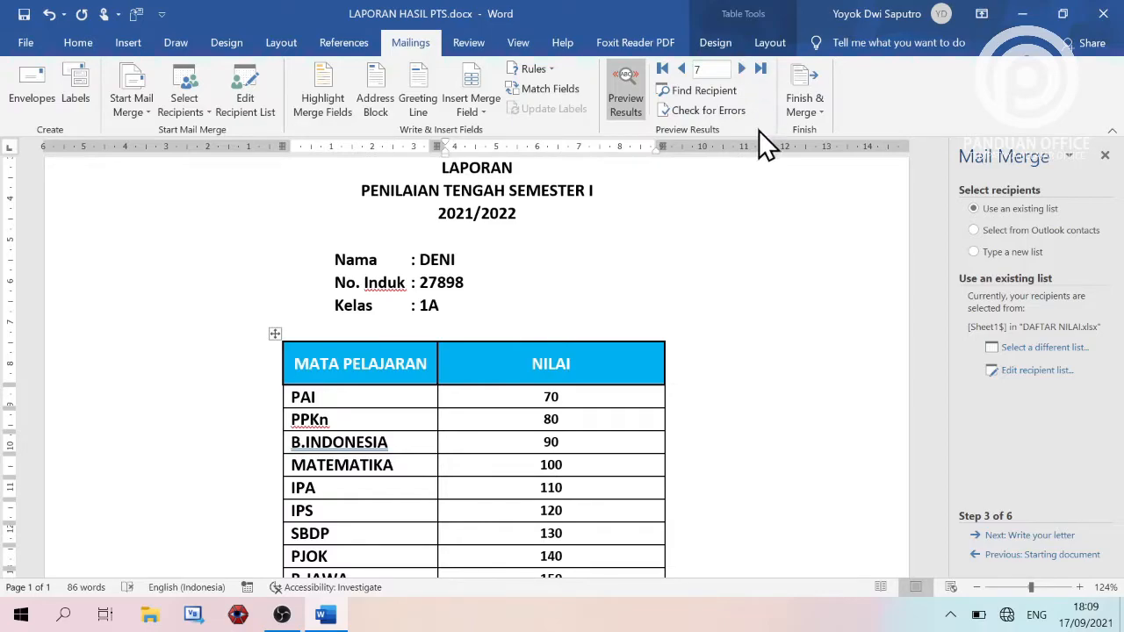
- Open the merge-to-printer options and choose to print a from–to range of records
left_click(818, 112)
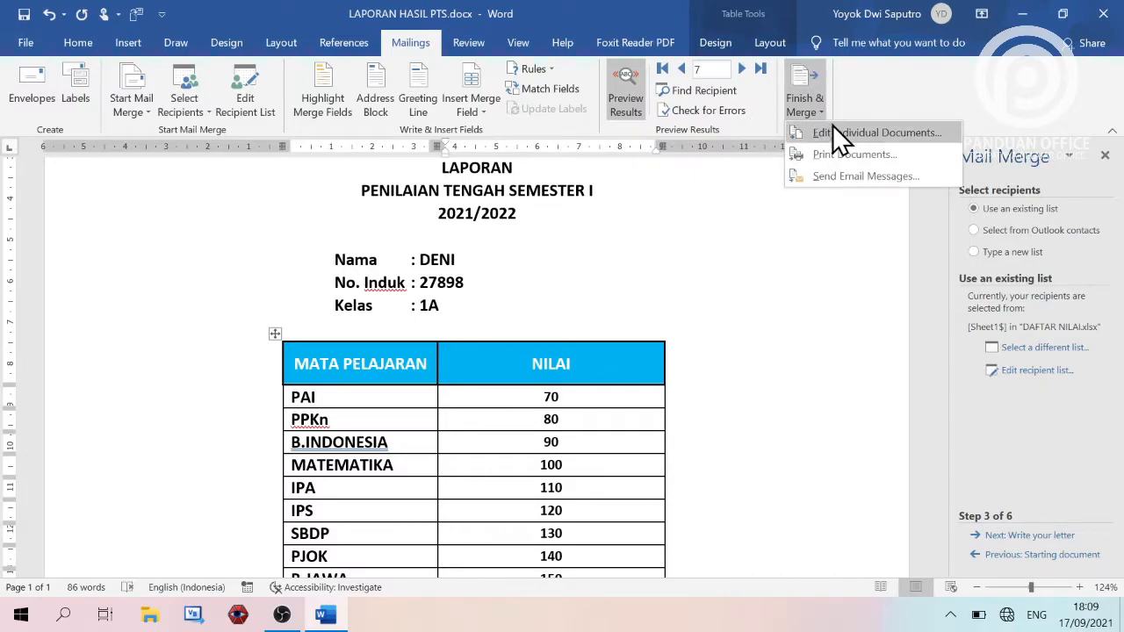
left_click(902, 158)
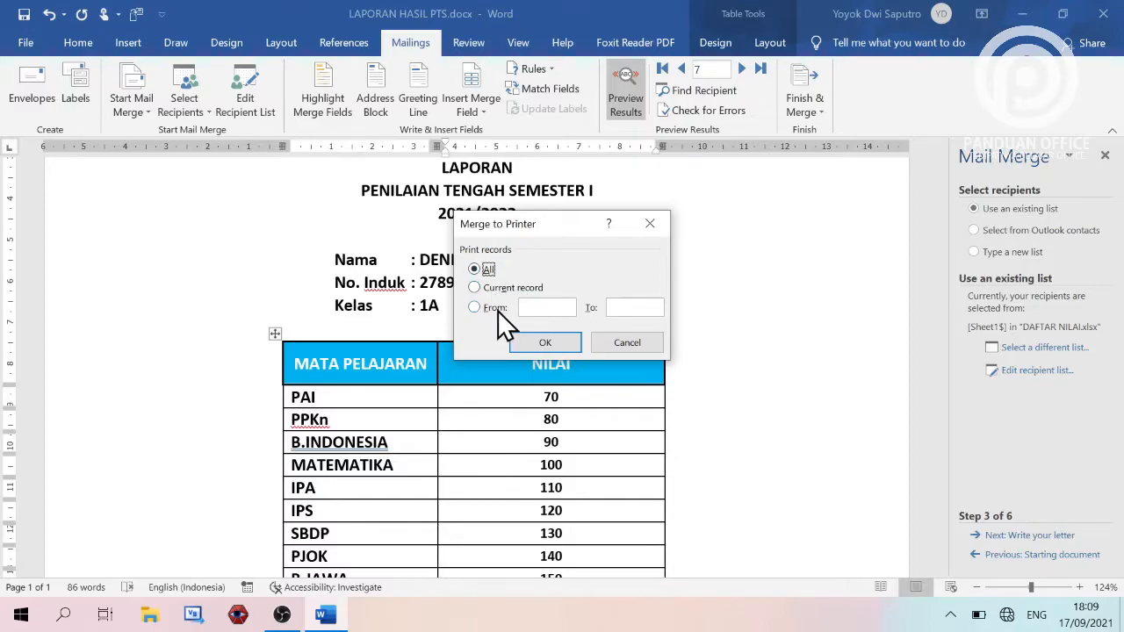
left_click(475, 289)
left_click(474, 308)
left_click(618, 306)
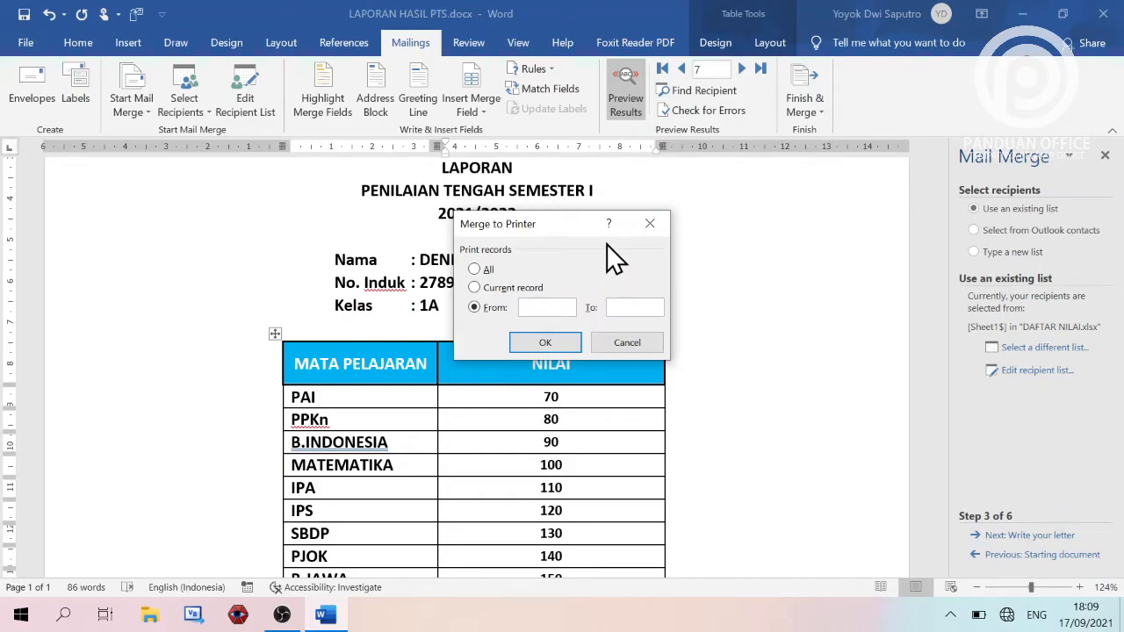